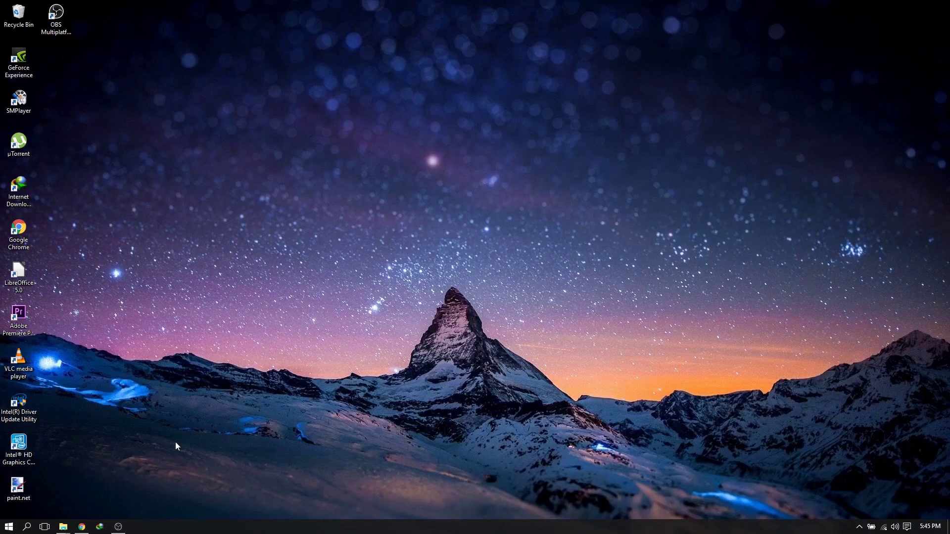
Switch to Chrome and read through the Chroma ROM thread's title, feature list and installation instructions
left_click(82, 527)
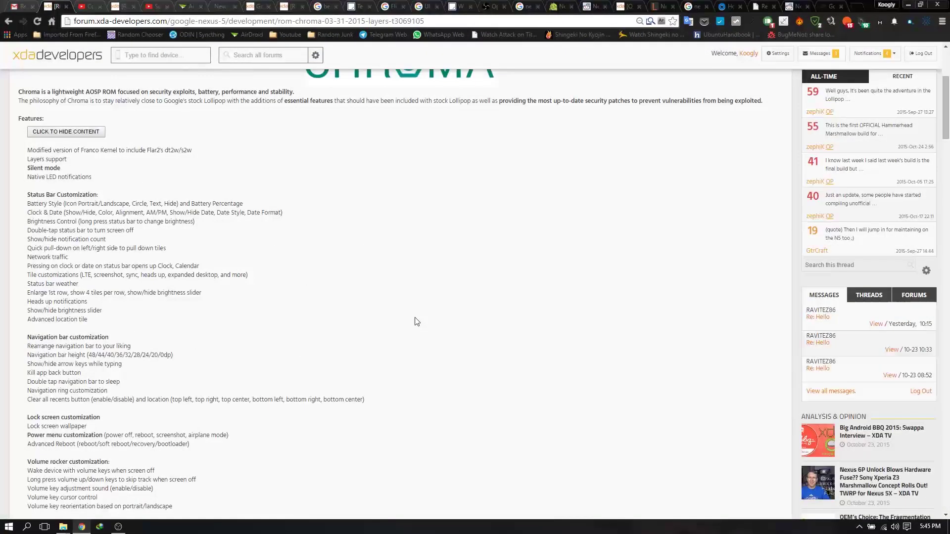
scroll(417, 322, "up", 4)
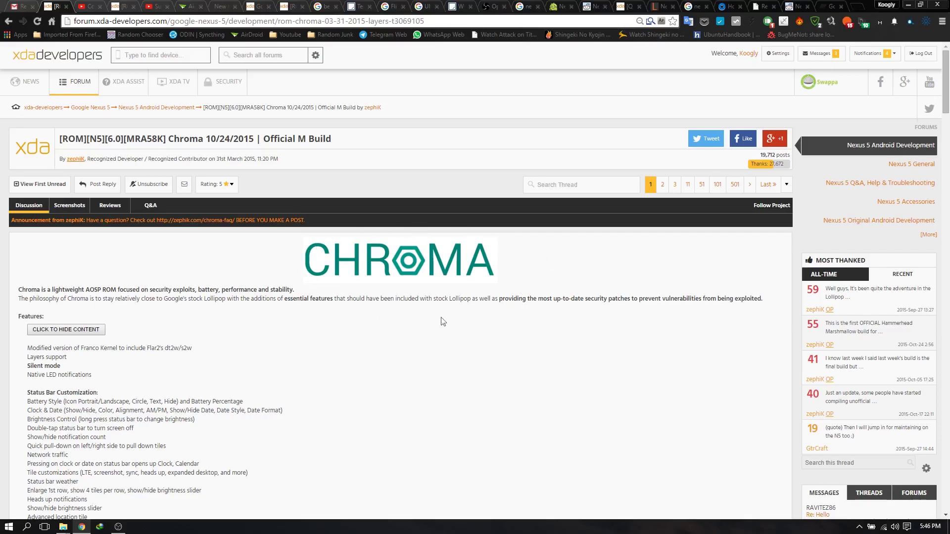
left_click_drag(170, 134, 331, 138)
left_click(331, 138)
scroll(297, 316, "down", 6)
scroll(316, 324, "up", 5)
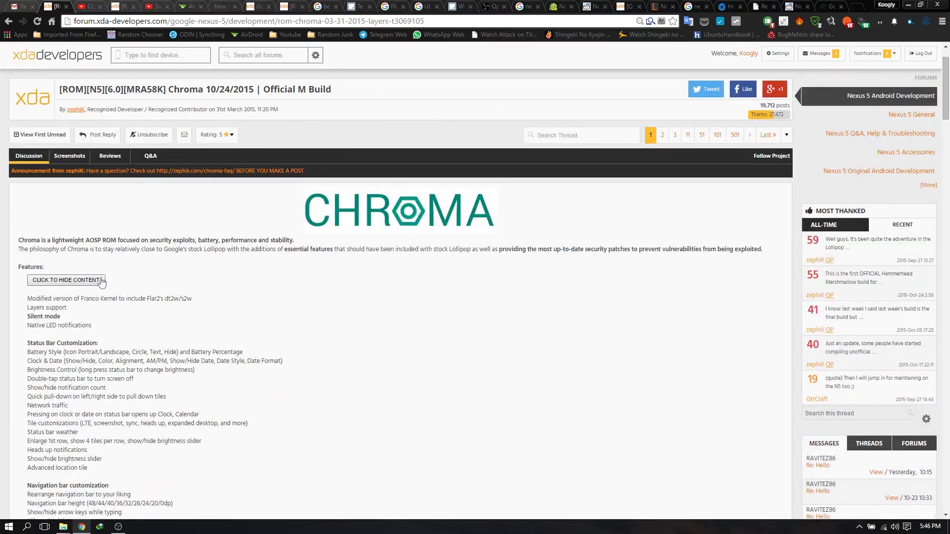
scroll(417, 219, "up", 1)
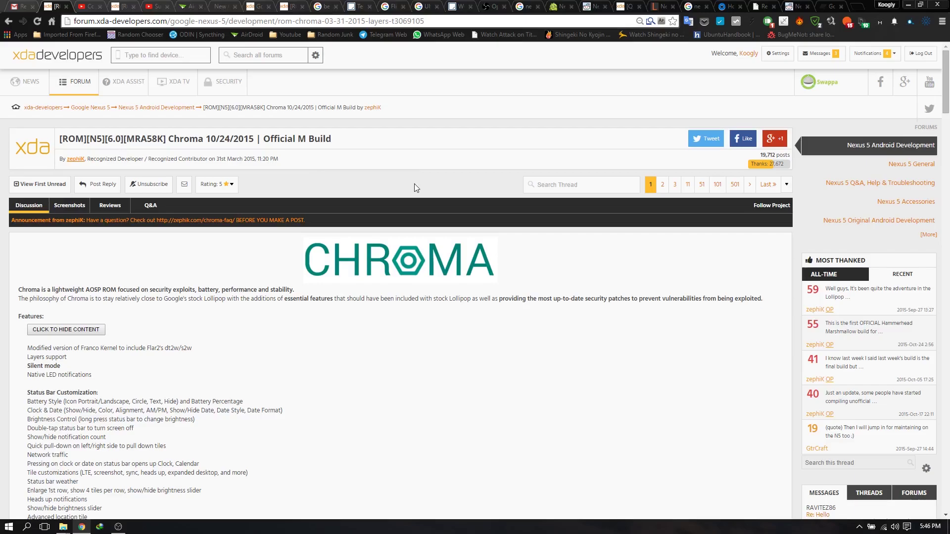
scroll(345, 292, "down", 6)
scroll(115, 217, "down", 4)
scroll(415, 222, "up", 10)
scroll(91, 317, "down", 11)
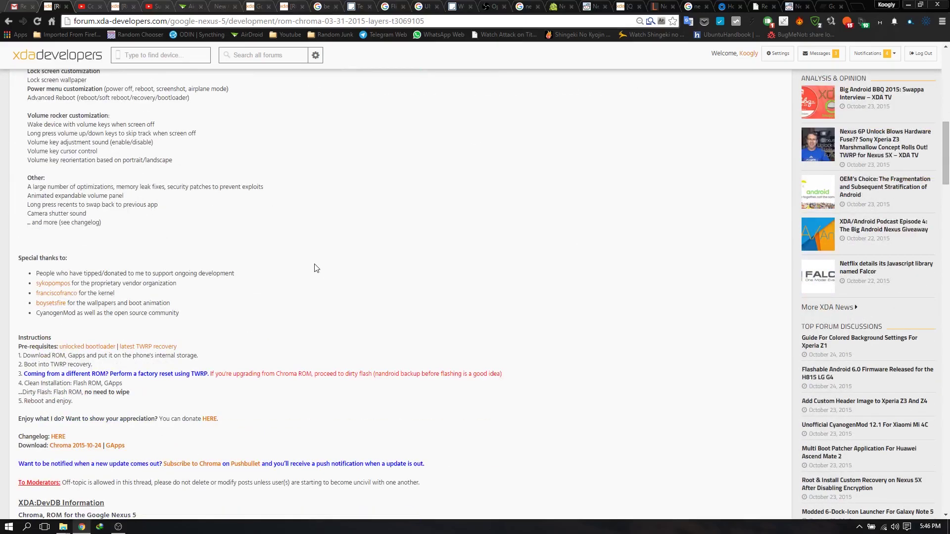
scroll(316, 267, "up", 9)
scroll(326, 283, "up", 2)
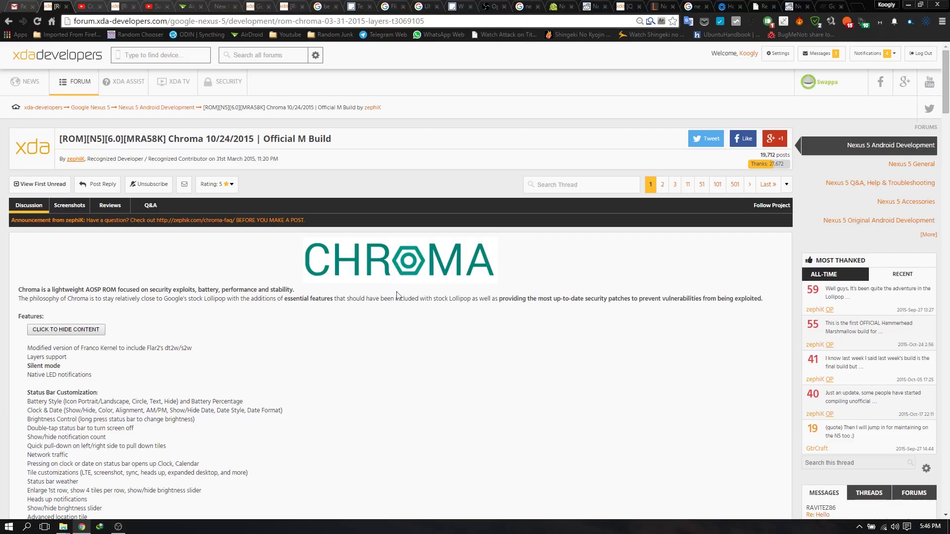
Open the thread's Chroma 2015-10-24 and GApps download links in separate tabs and view the GApps page
scroll(401, 296, "down", 7)
scroll(318, 311, "down", 7)
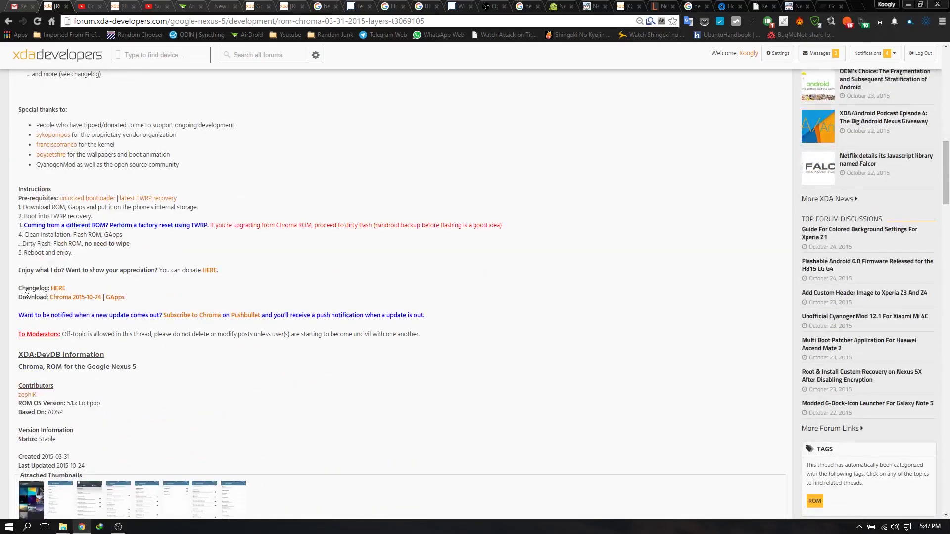
left_click(80, 300)
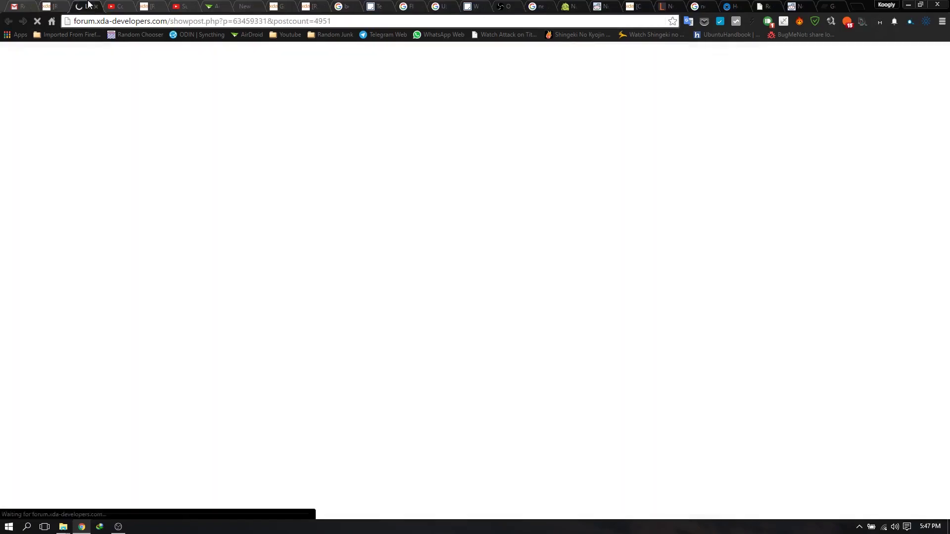
left_click(56, 6)
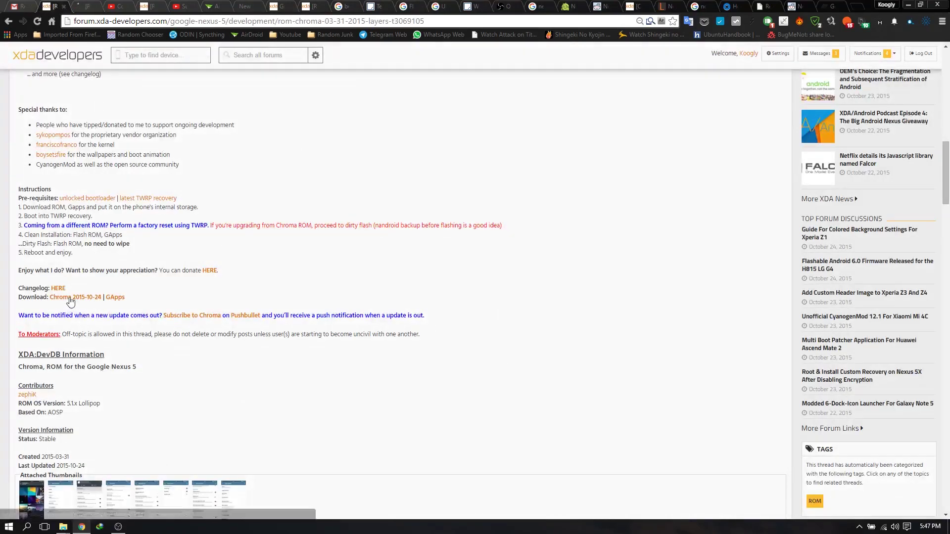
left_click(112, 299)
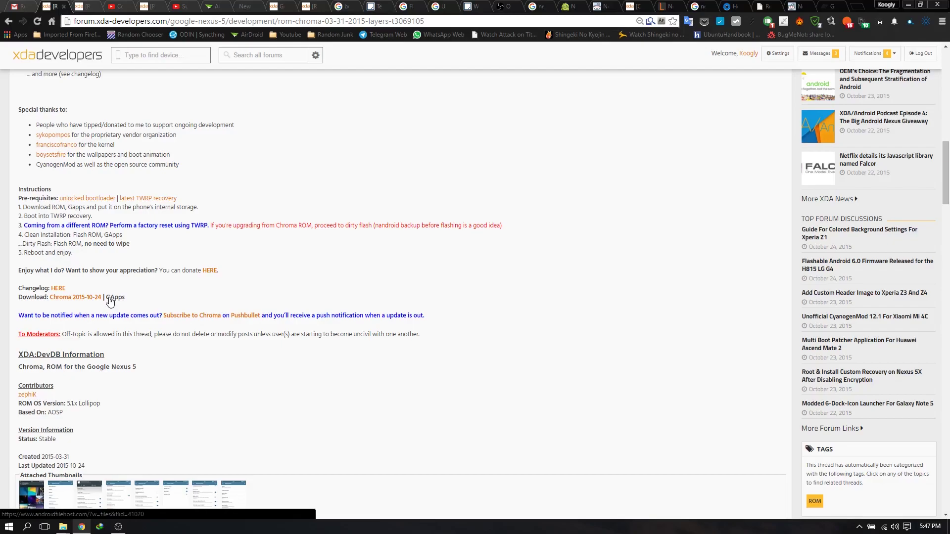
right_click(110, 301)
left_click(144, 305)
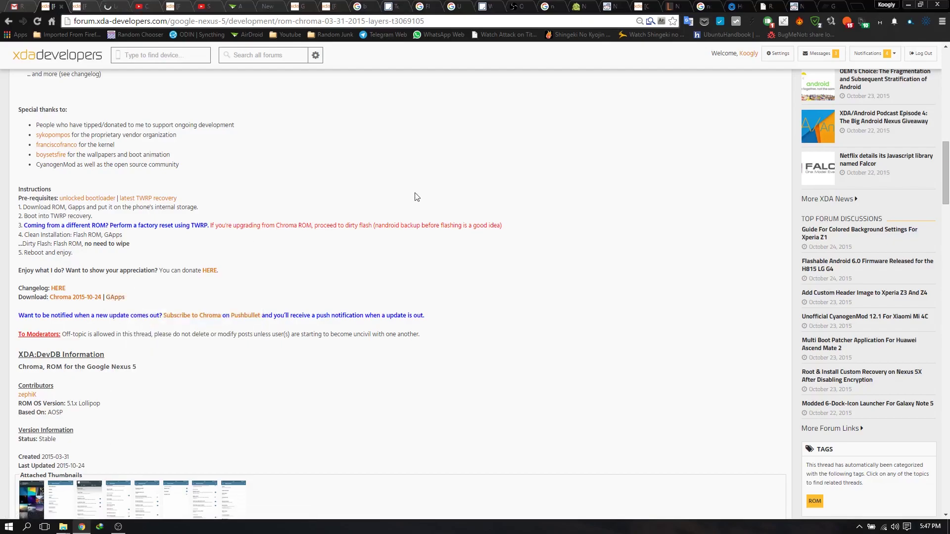
left_click(106, 6)
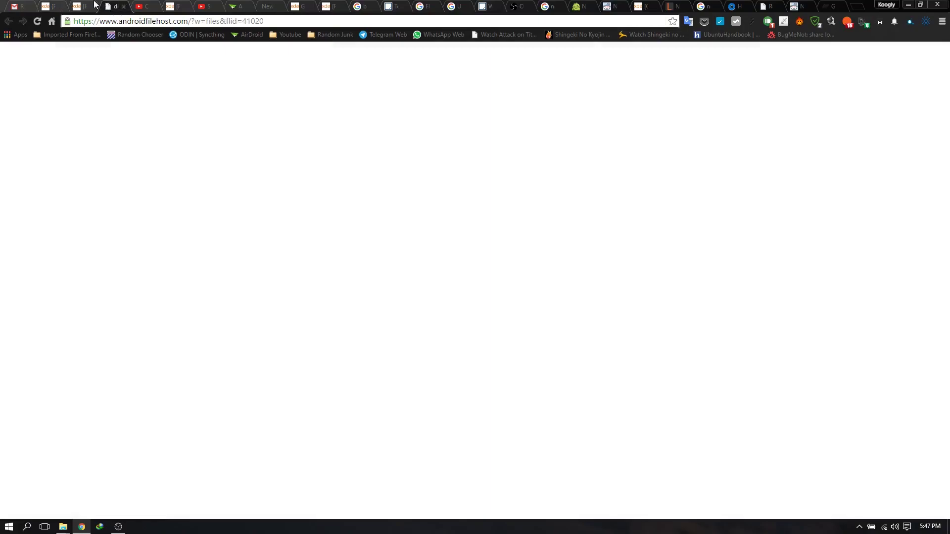
Read the Chroma 10/24/2015 release post and open its changelog document in a new tab
left_click(92, 4)
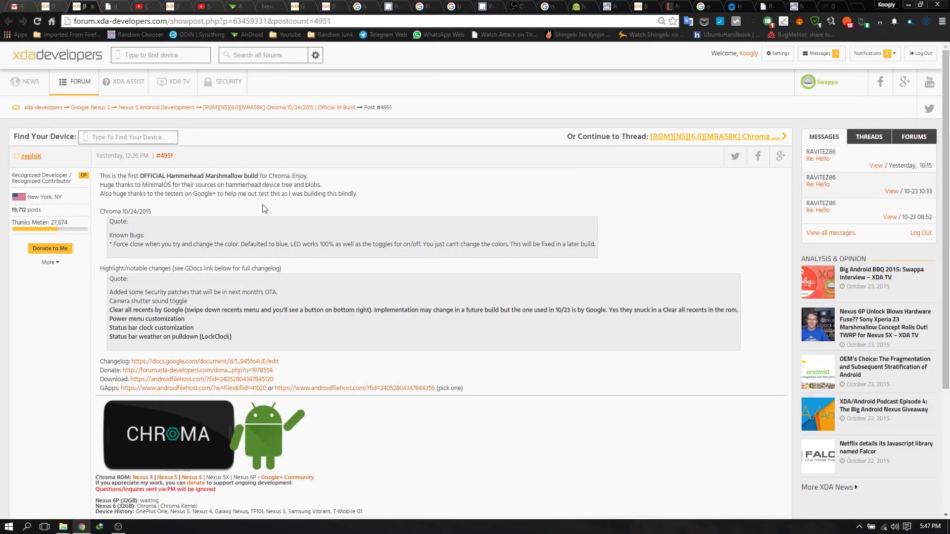
scroll(261, 209, "down", 2)
scroll(247, 198, "up", 2)
left_click(49, 6)
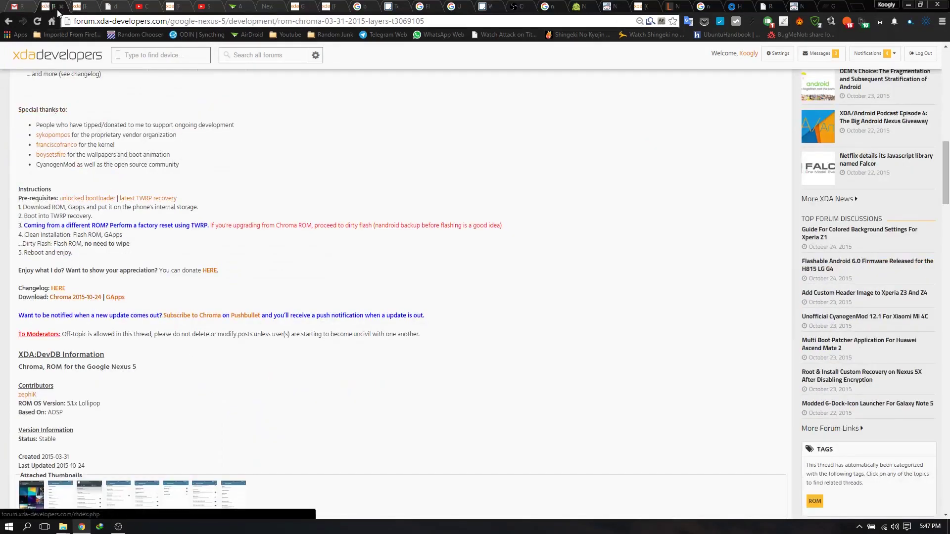
left_click(87, 5)
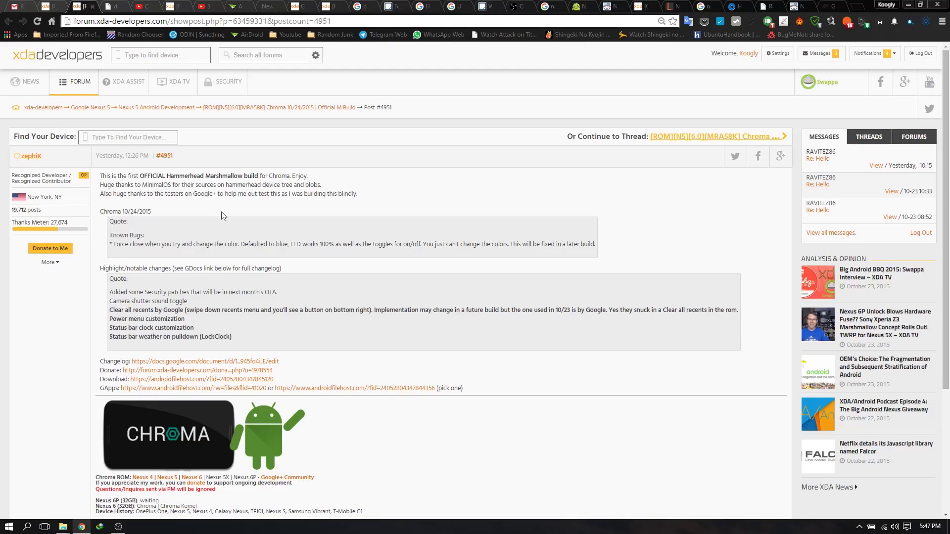
scroll(236, 364, "down", 1)
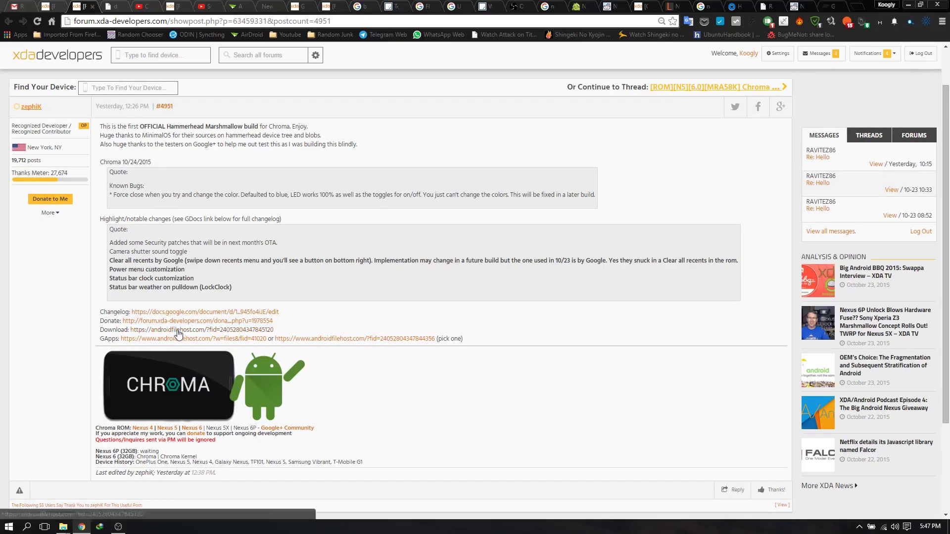
middle_click(153, 312)
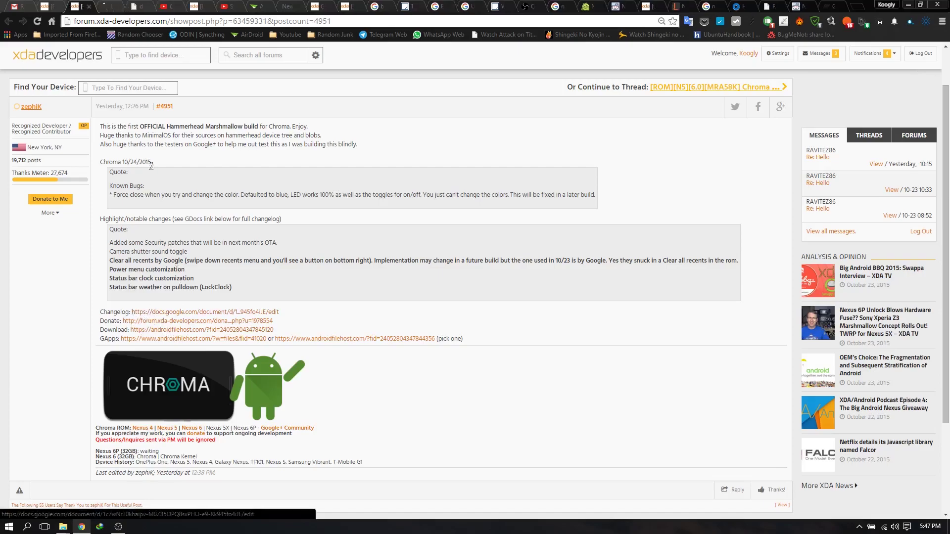
left_click(108, 6)
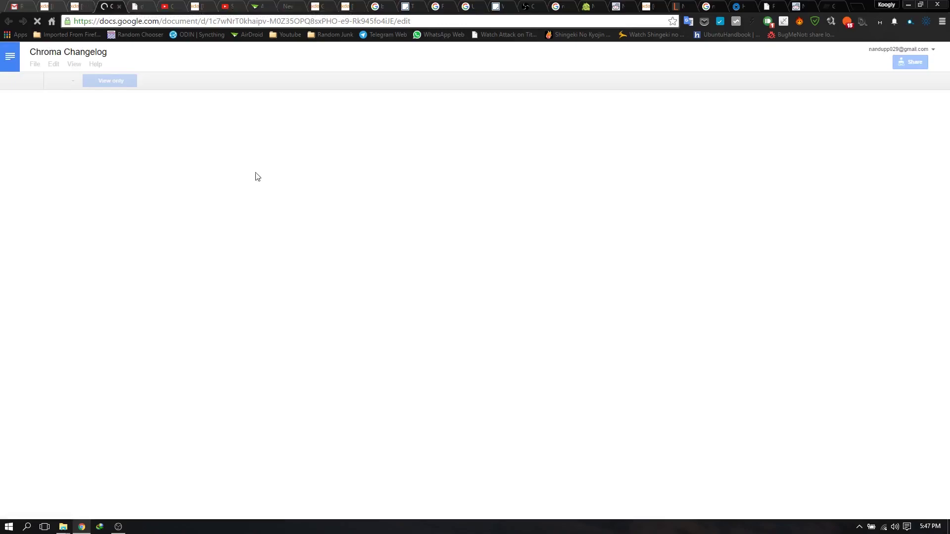
Open the ROM download link from the release post and check the offered file's name
left_click(79, 5)
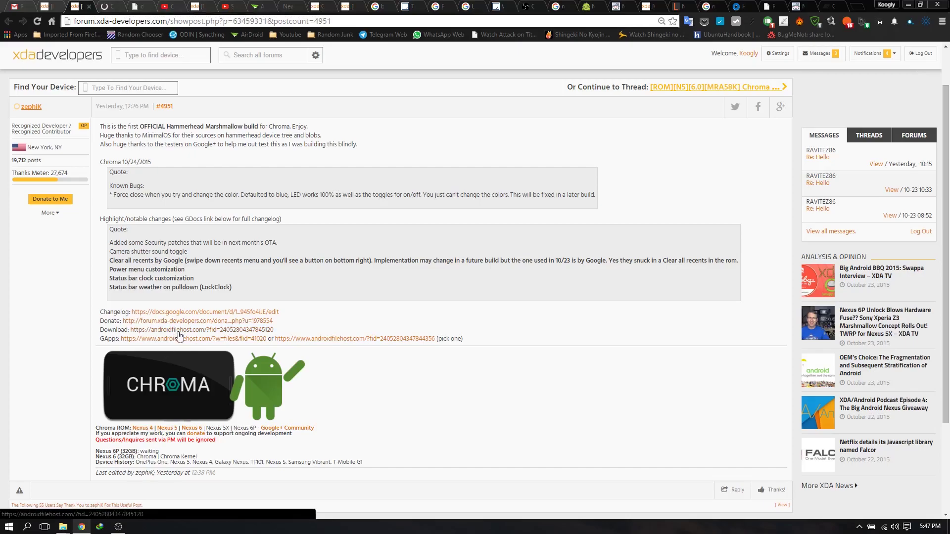
left_click(178, 332)
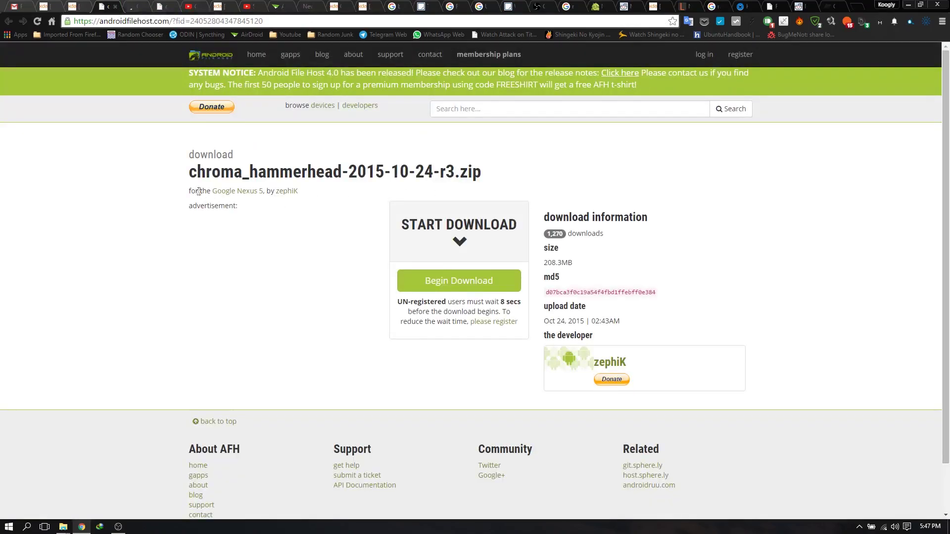
left_click_drag(189, 173, 484, 174)
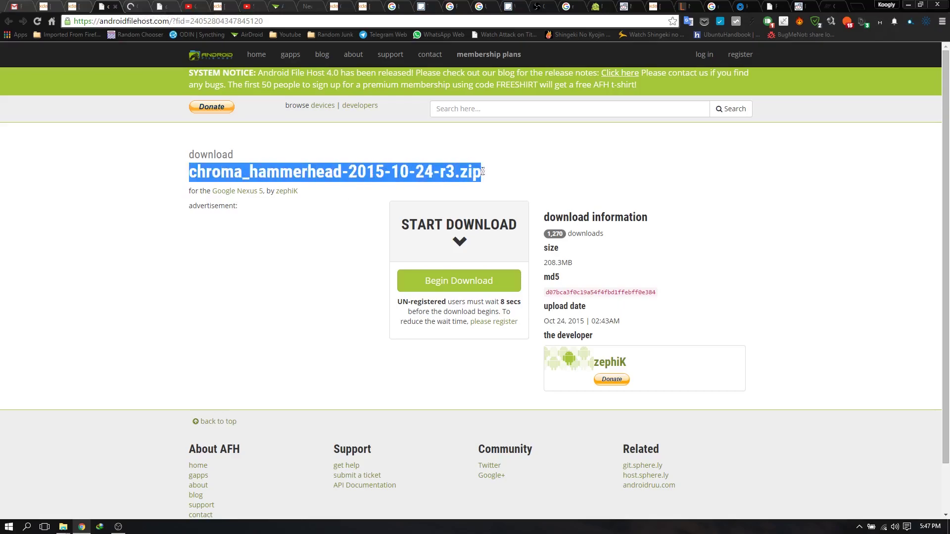
left_click(466, 177)
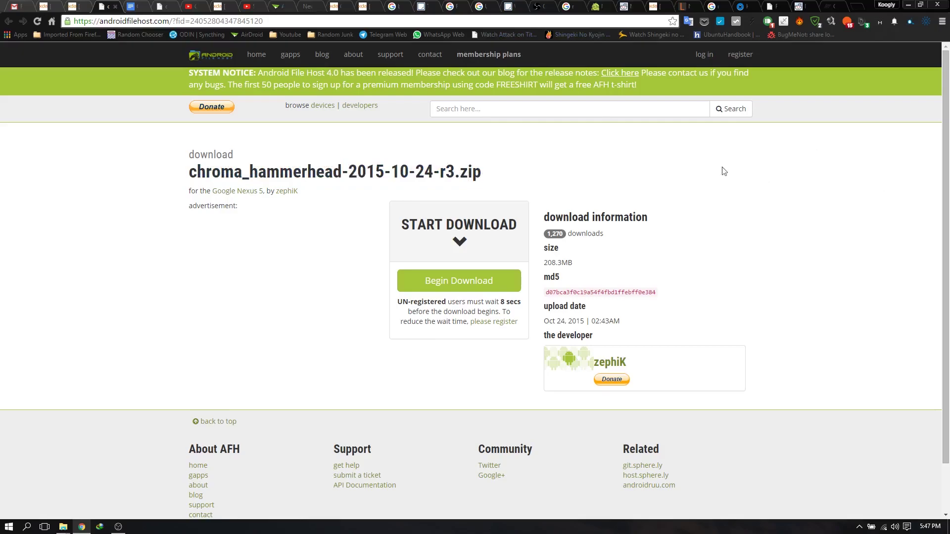
Check the ROM's target device and file size, and begin the download of chroma_hammerhead-2015-10-24-r3.zip
left_click_drag(211, 191, 277, 255)
left_click_drag(590, 268, 542, 266)
left_click(551, 265)
left_click_drag(545, 262, 573, 263)
left_click(576, 262)
left_click(461, 286)
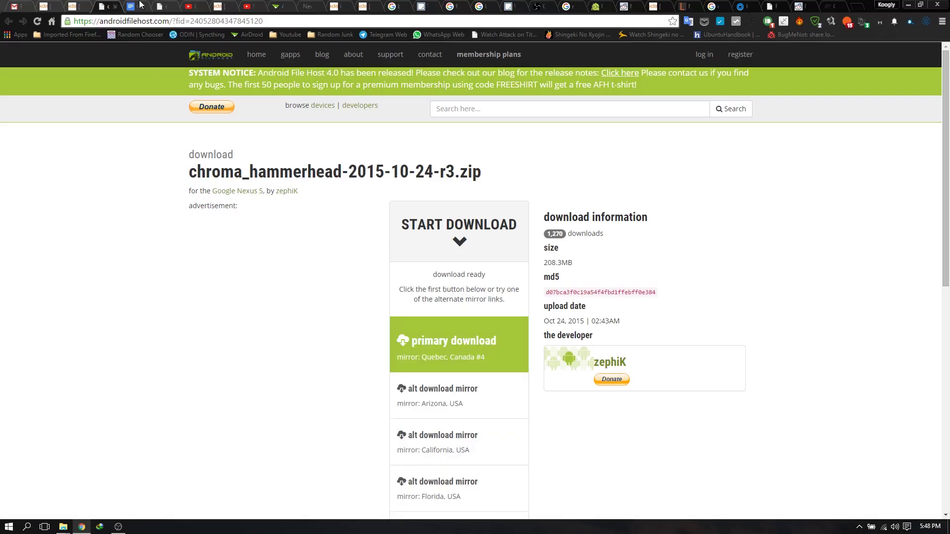
View the BaNkS GApps file list, and switch to File Explorer to look over the downloaded ROM archives
left_click(165, 6)
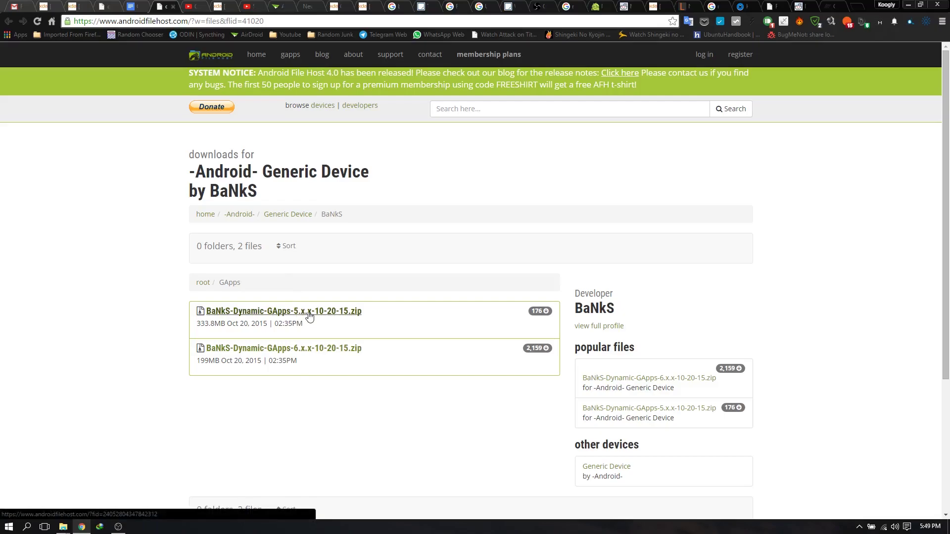
key("alt+Tab")
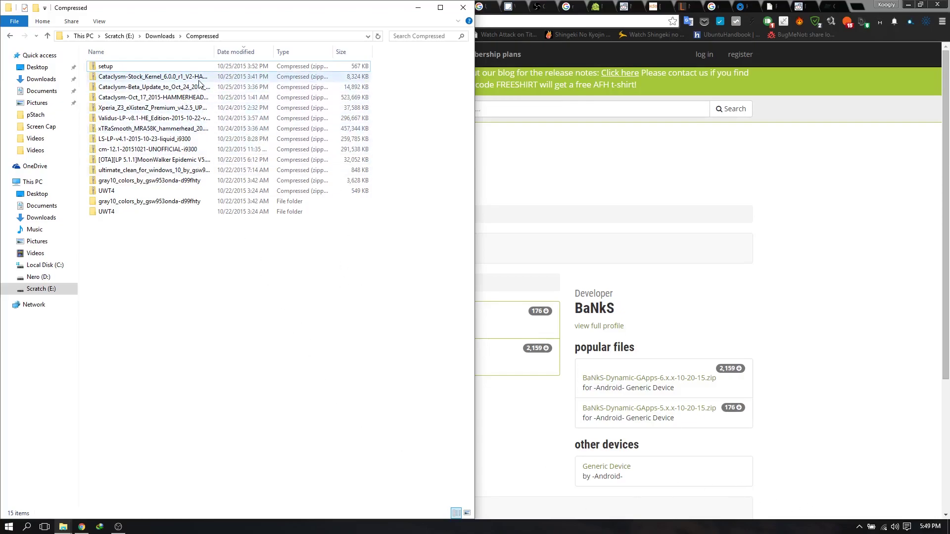
left_click(187, 77)
left_click(184, 128)
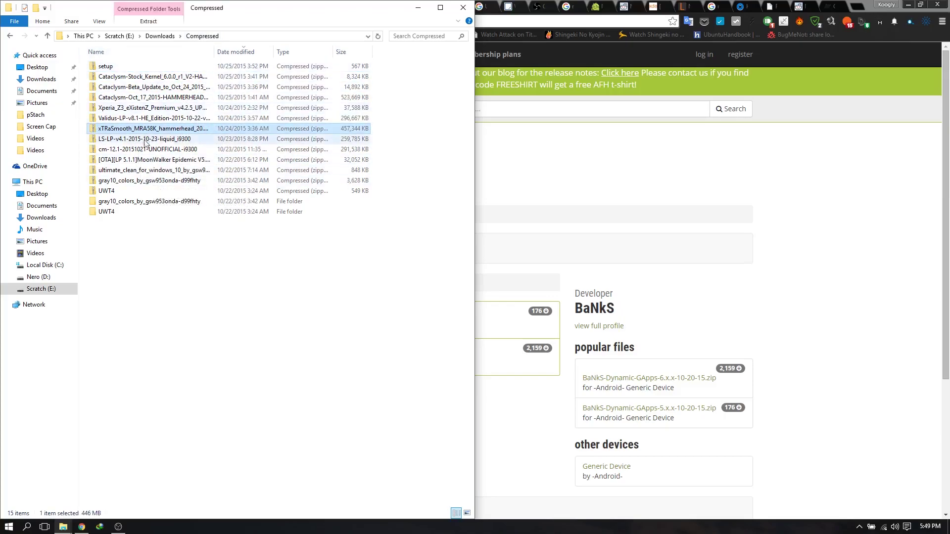
left_click(153, 78)
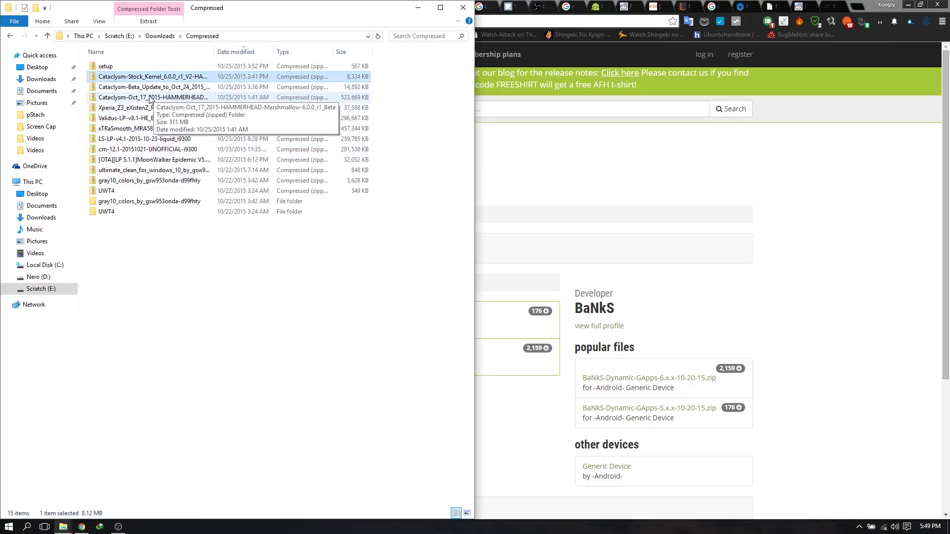
Test the Cataclysm-Oct_17_2015-HAMMERHEAD-Marshmallow-6.0.0_r1_Beta archive for errors with 7-Zip and close the report
left_click(147, 99)
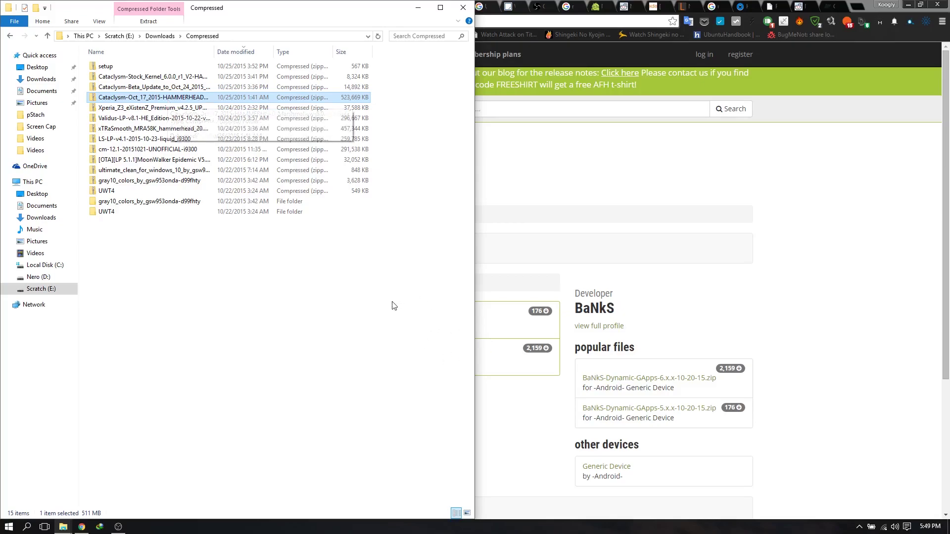
right_click(167, 102)
mouse_move(224, 157)
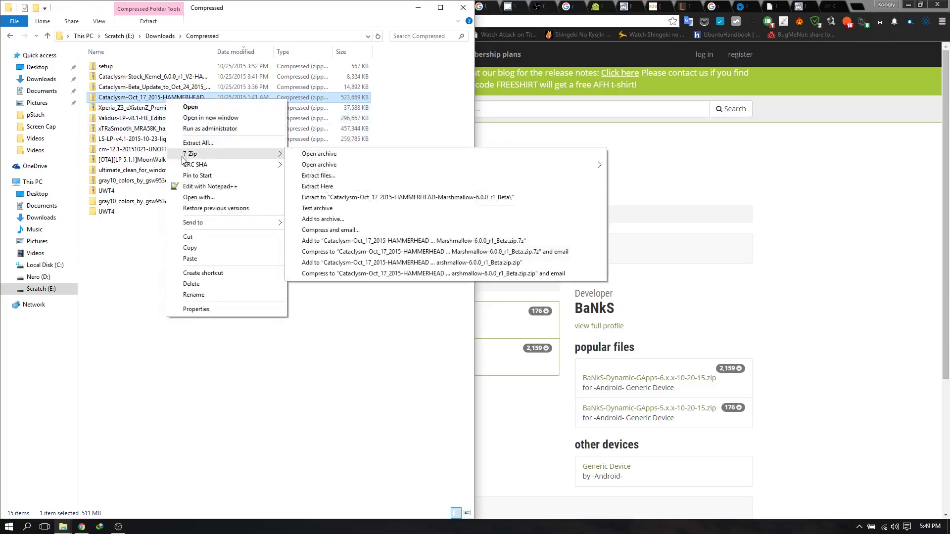
left_click(320, 212)
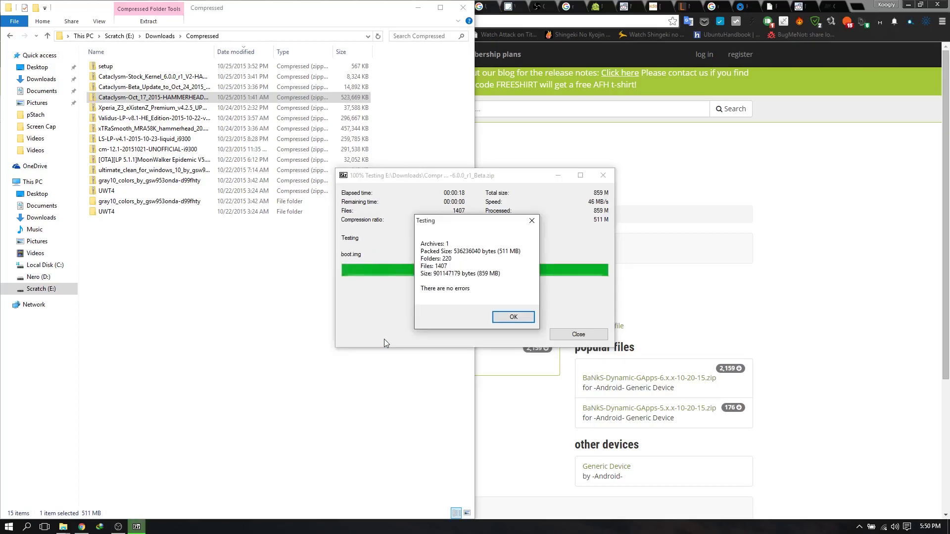
left_click(507, 318)
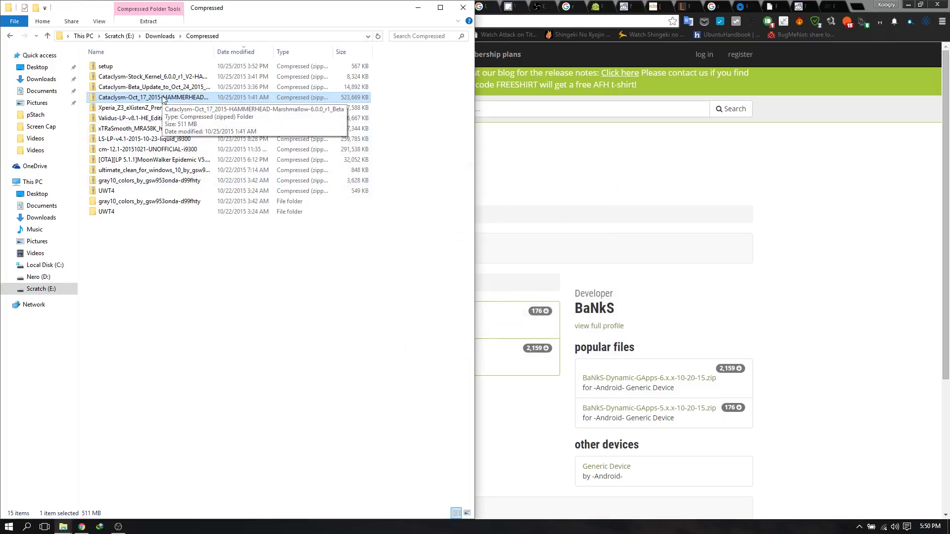
Widen the file list's name column, and open the Cataclysm-Oct_17_2015 archive to inspect its contents, including the boot image
left_click_drag(214, 52, 280, 52)
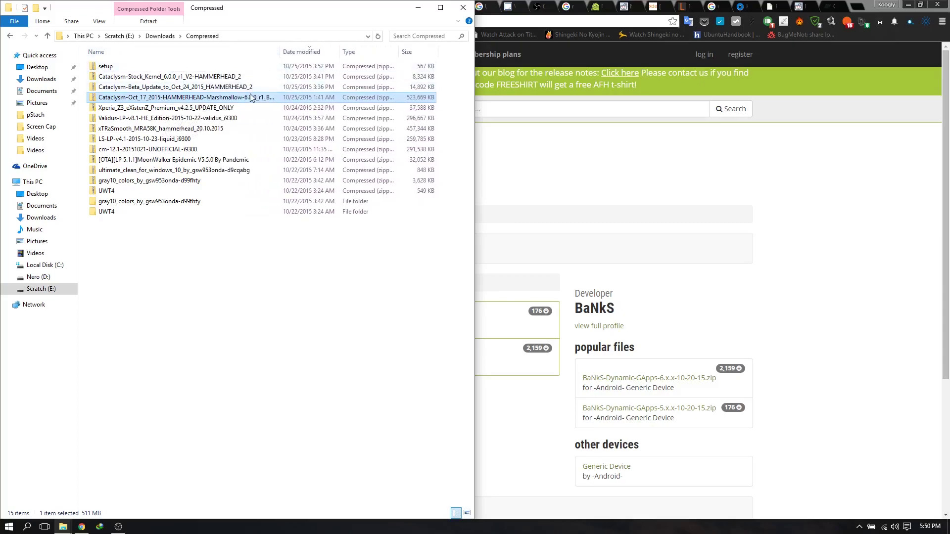
double_click(205, 99)
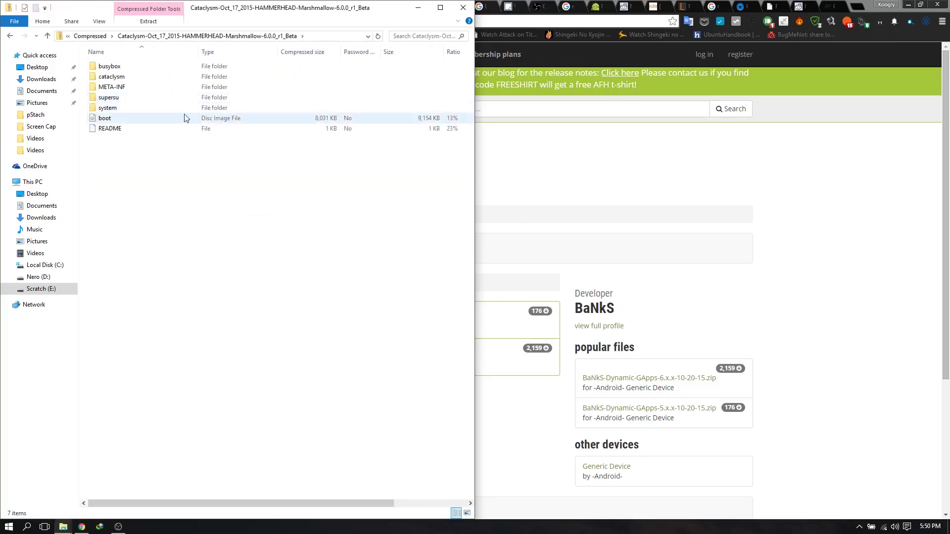
left_click(10, 35)
double_click(133, 98)
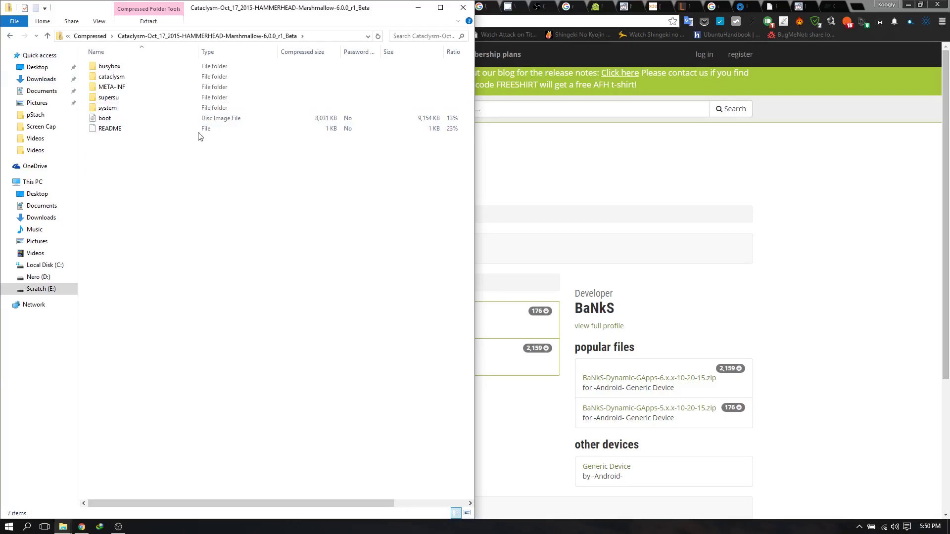
left_click(107, 122)
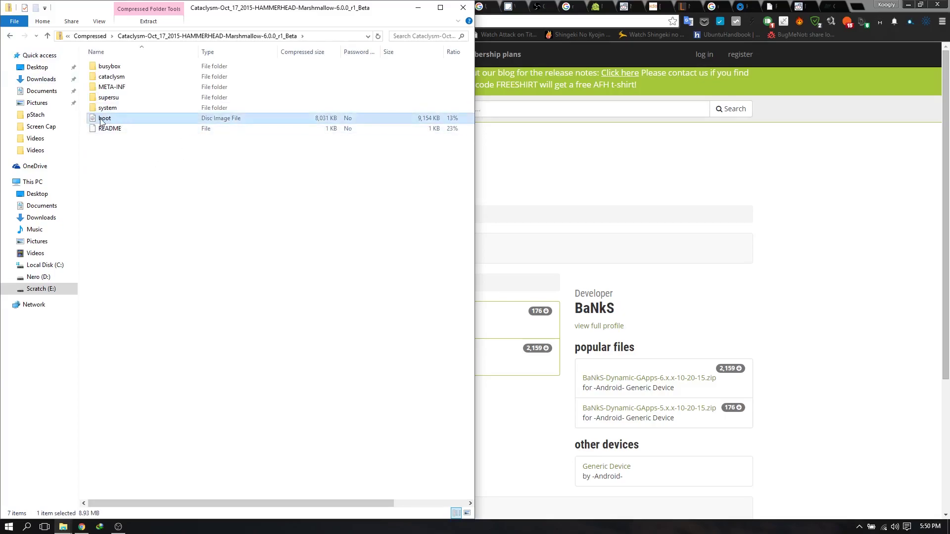
Examine the folders inside the Cataclysm archive, including the apps in system/app, and return to the archive's root
left_click(109, 89)
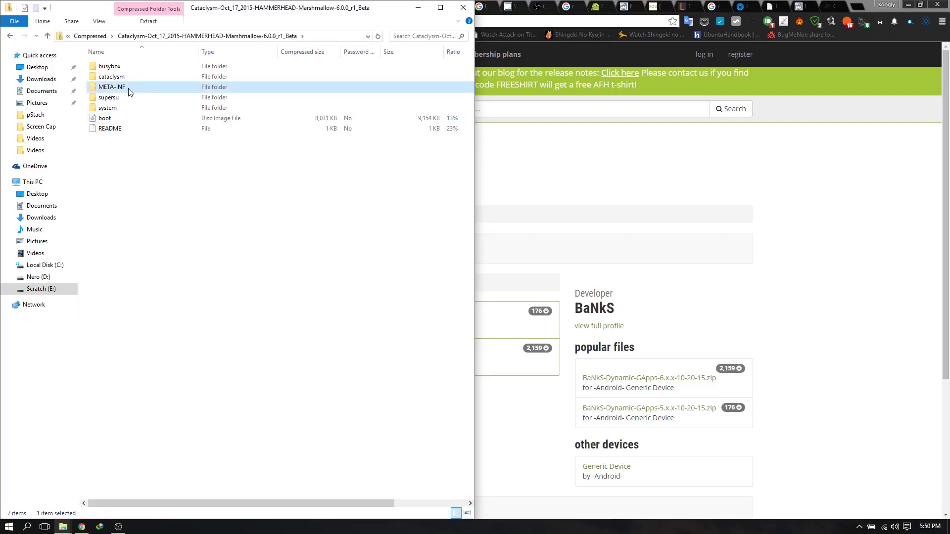
left_click(109, 108)
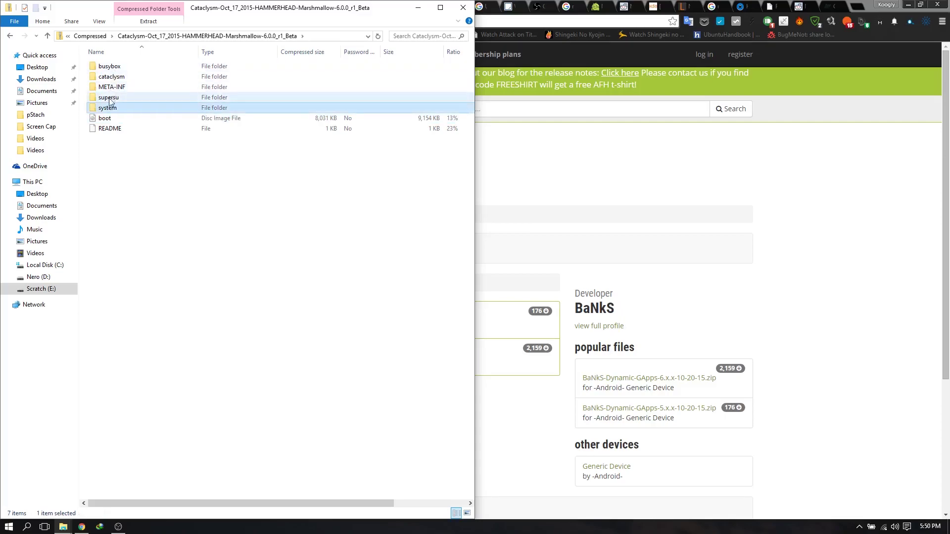
left_click(109, 67)
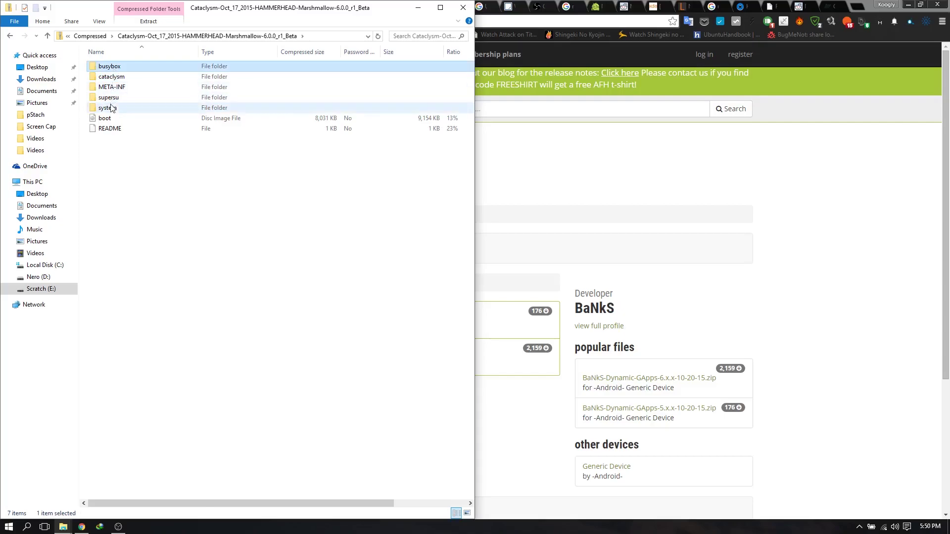
double_click(112, 108)
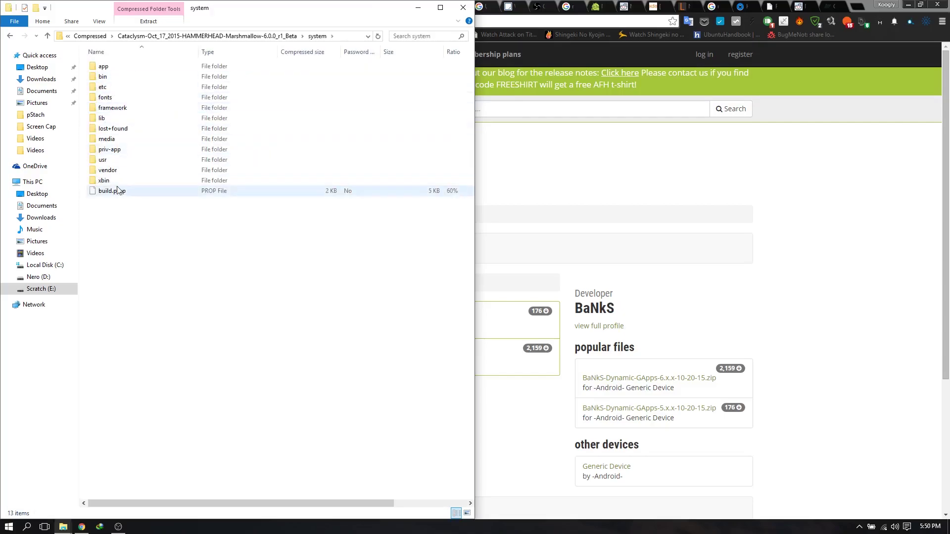
double_click(104, 66)
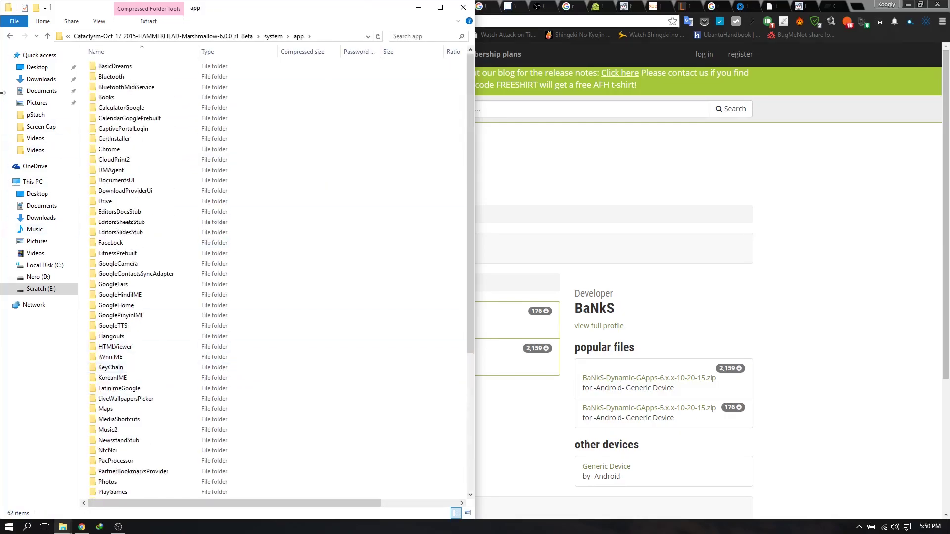
left_click(10, 39)
left_click(9, 39)
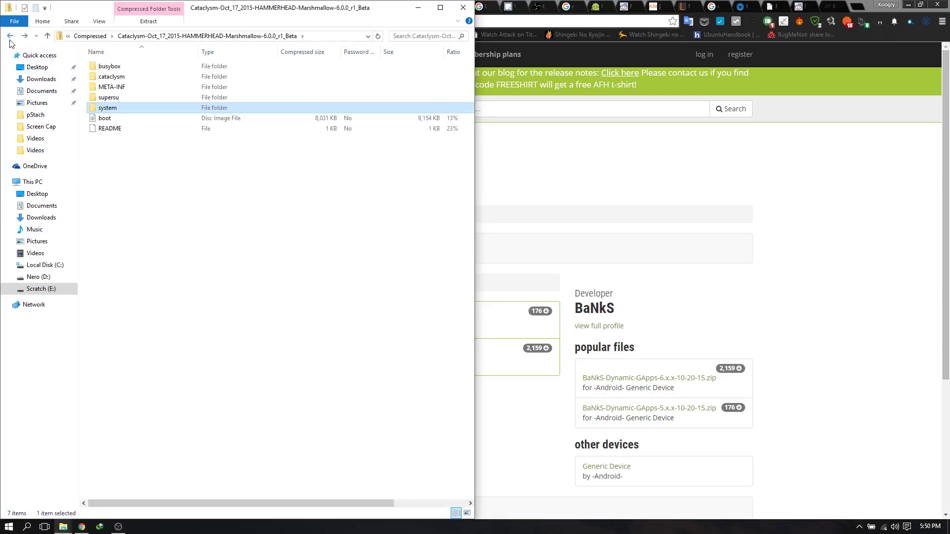
Browse to META-INF/com/google/android in the Cataclysm archive and examine its installer files, including update-binary and updater-script
double_click(108, 88)
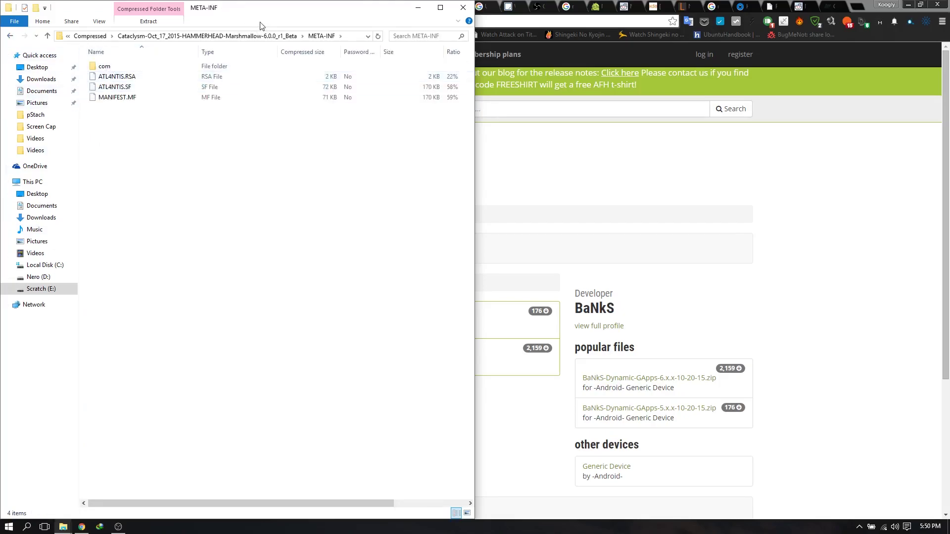
double_click(101, 68)
double_click(120, 68)
double_click(111, 67)
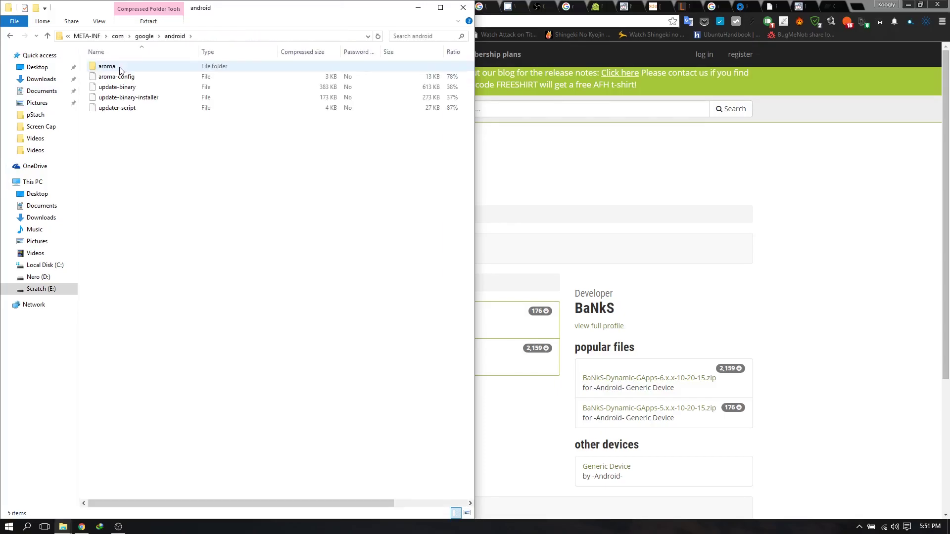
left_click(112, 67)
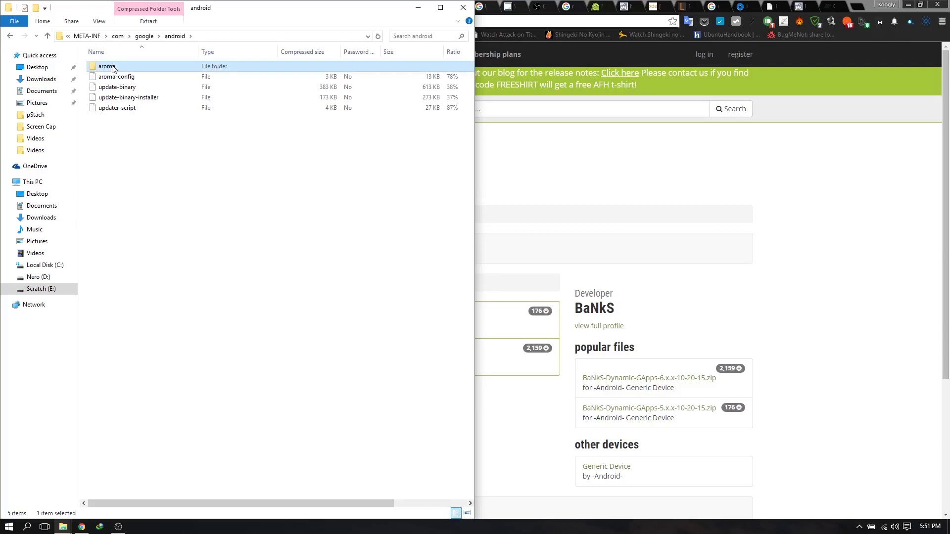
left_click(153, 88)
left_click(125, 97)
left_click(125, 89)
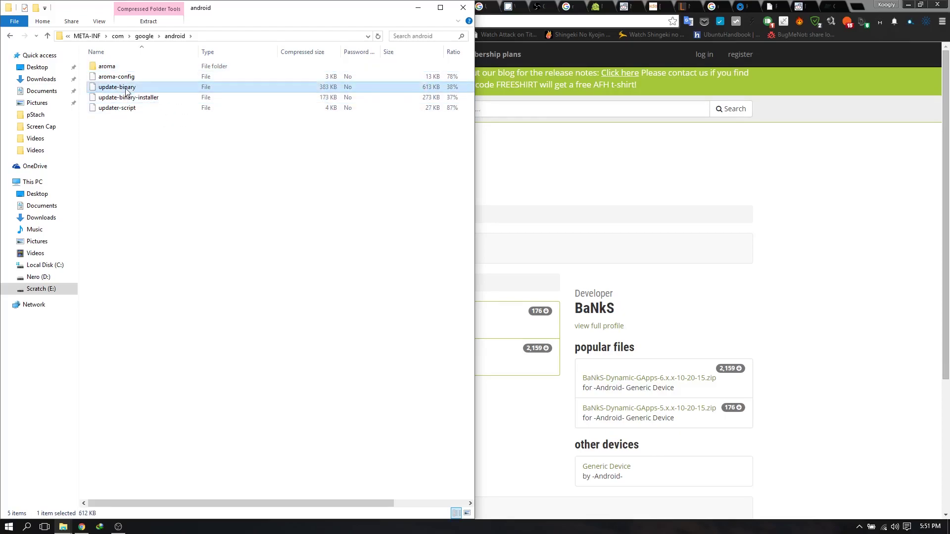
left_click(131, 108, "ctrl")
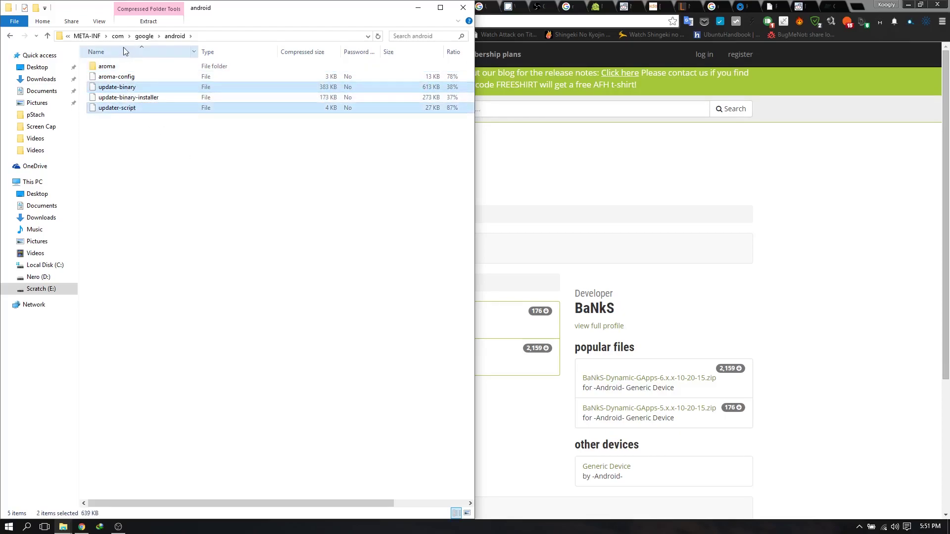
left_click(143, 145)
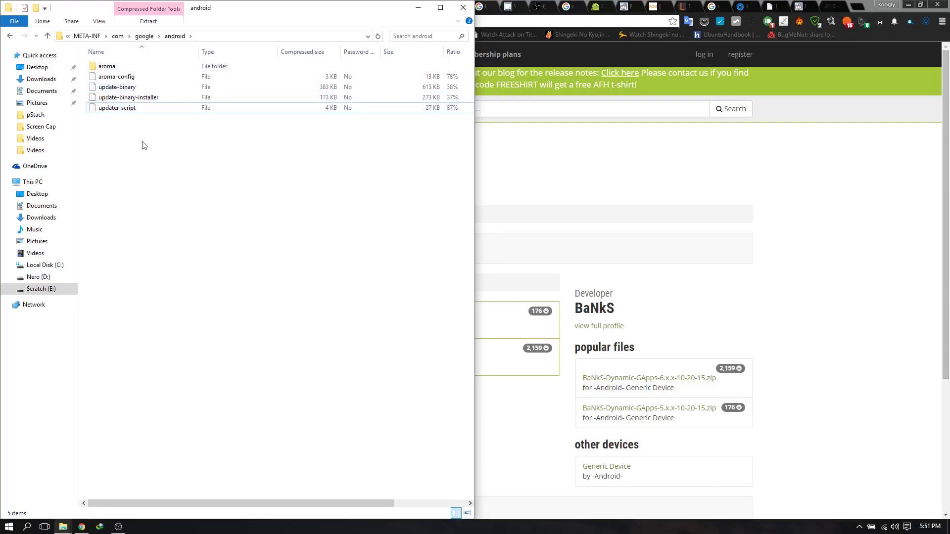
View updater-script in Notepad++ to check the target device named in its first line, and close the editor
left_click(127, 110)
right_click(126, 112)
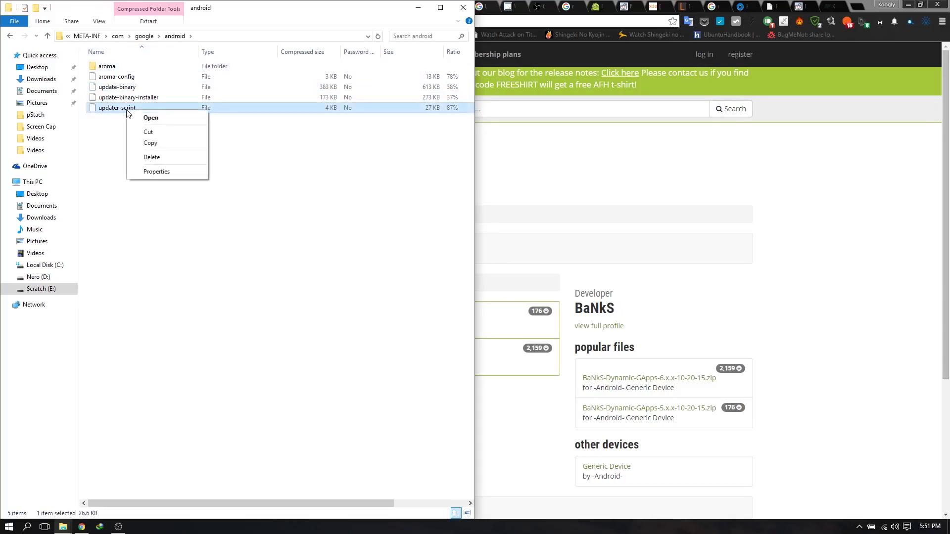
left_click(149, 117)
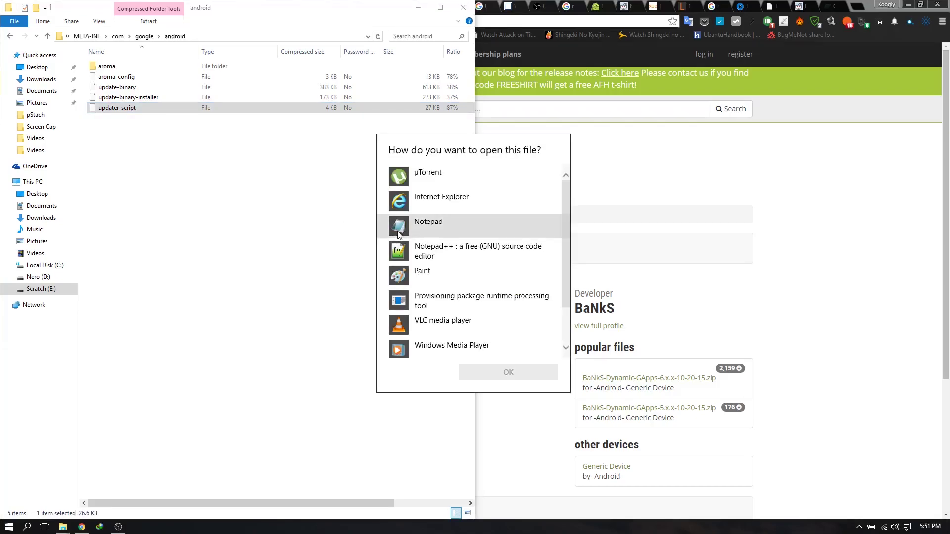
left_click(472, 251)
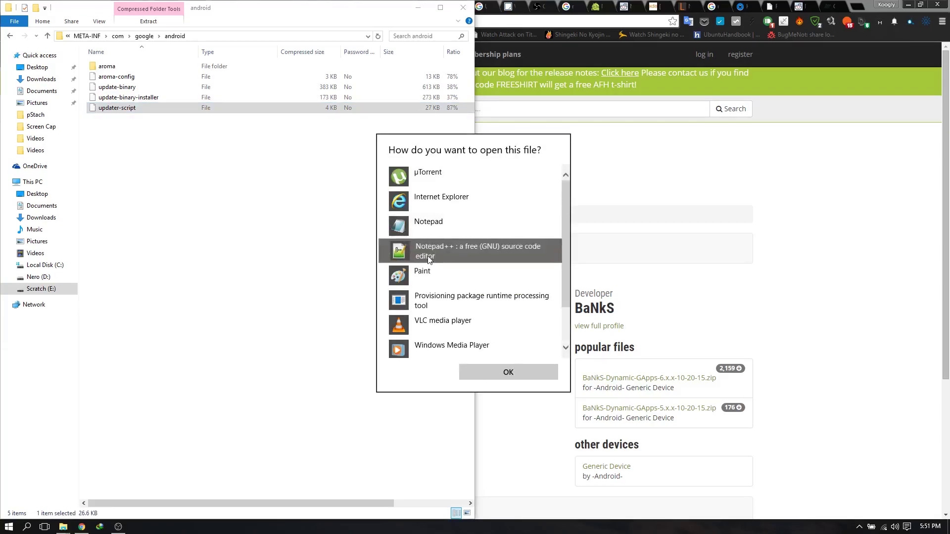
left_click(495, 374)
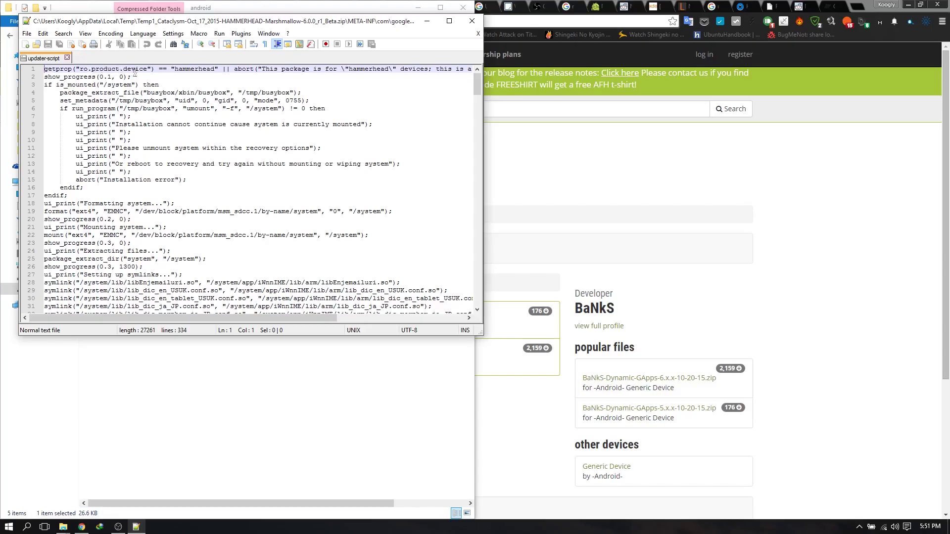
left_click_drag(175, 69, 216, 70)
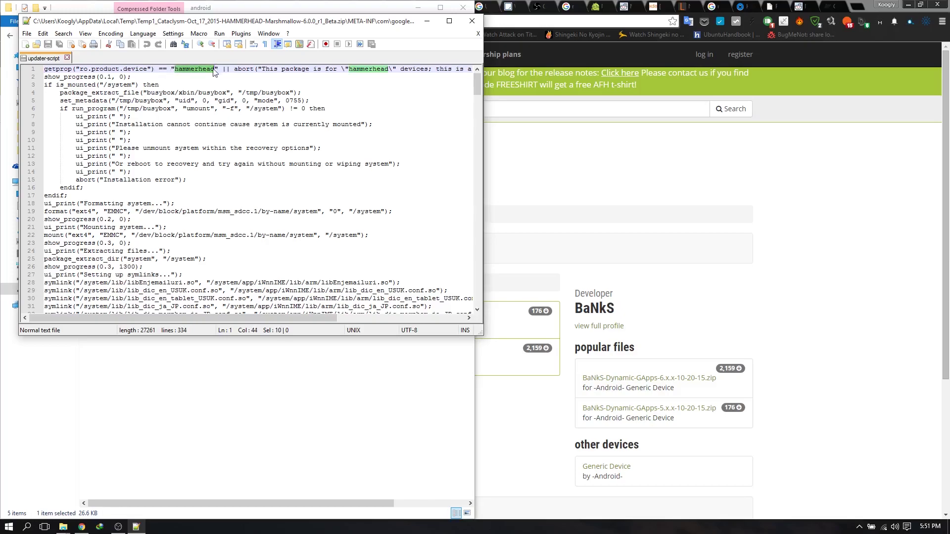
mouse_move(194, 317)
left_mouse_down()
mouse_move(307, 316)
mouse_move(186, 317)
left_mouse_up()
left_click(472, 20)
left_click(203, 144)
Return to the Compressed folder and open the LS-LP-v4.1-2015-10-23-liquid_i9300 archive to look over its META-INF, boot and system items
left_click(10, 36)
left_click(10, 36)
left_click(10, 36)
left_click(10, 36)
left_click(10, 36)
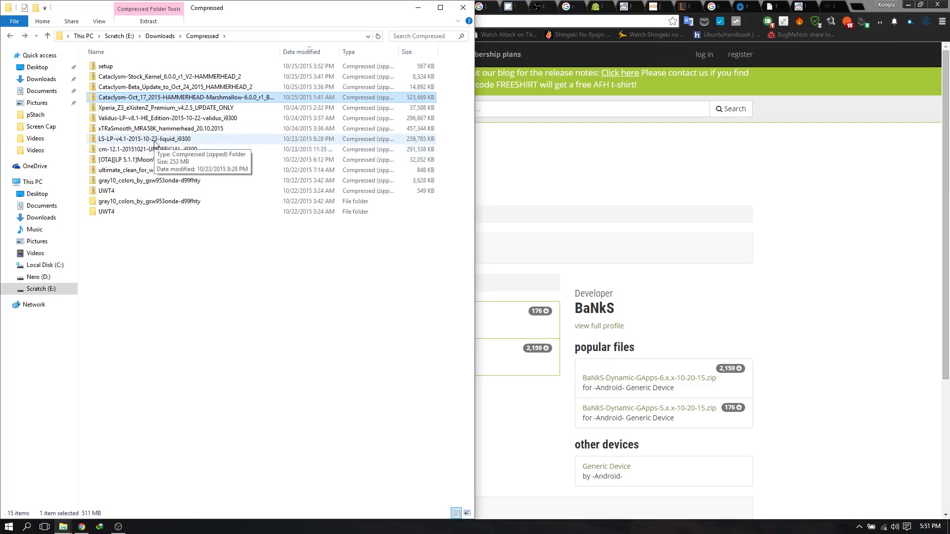
double_click(155, 141)
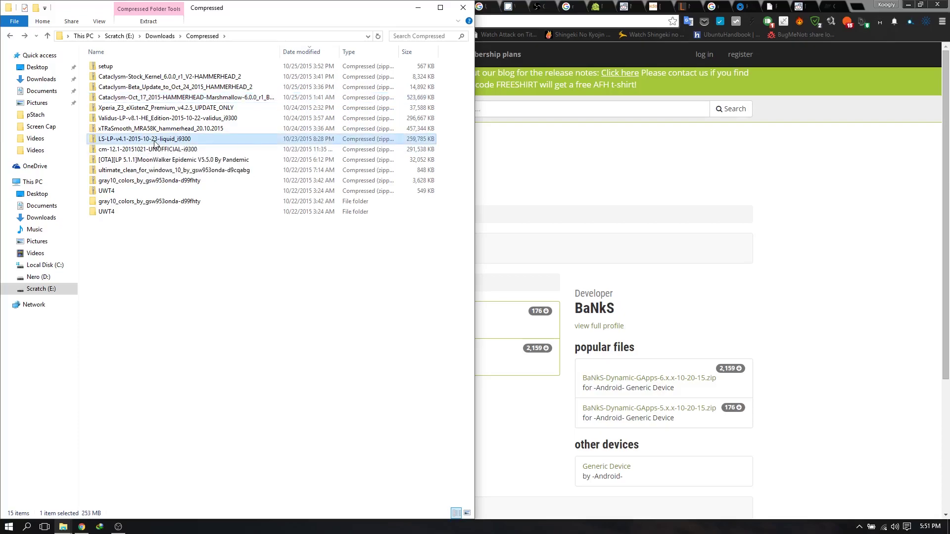
left_click(108, 78)
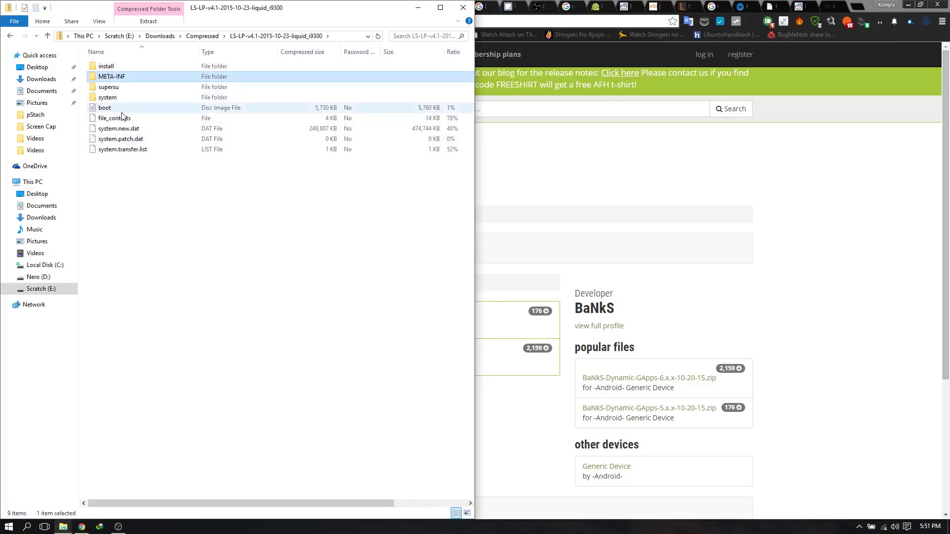
left_click(118, 107)
left_click(107, 97)
Browse to META-INF/com/google/android in the LS-LP archive and open its updater-script in Notepad++
double_click(116, 77)
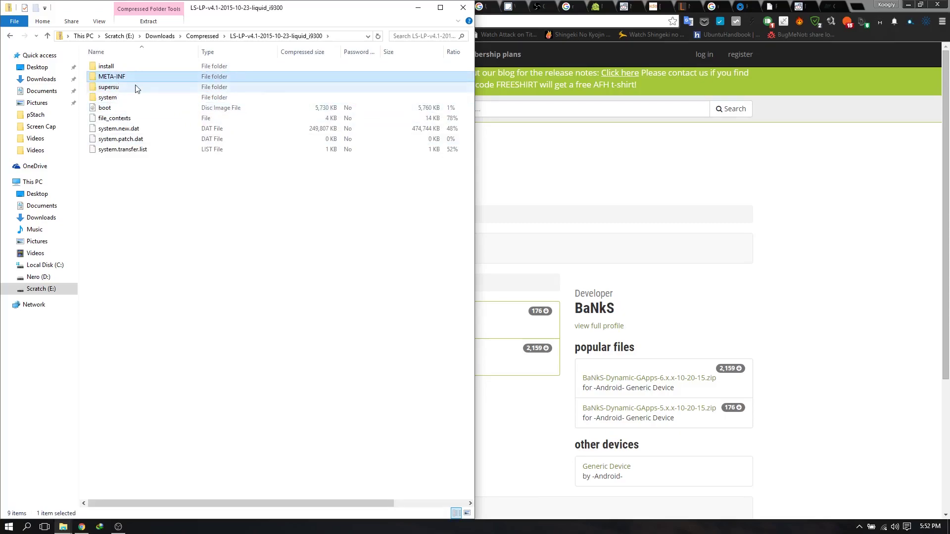
double_click(123, 69)
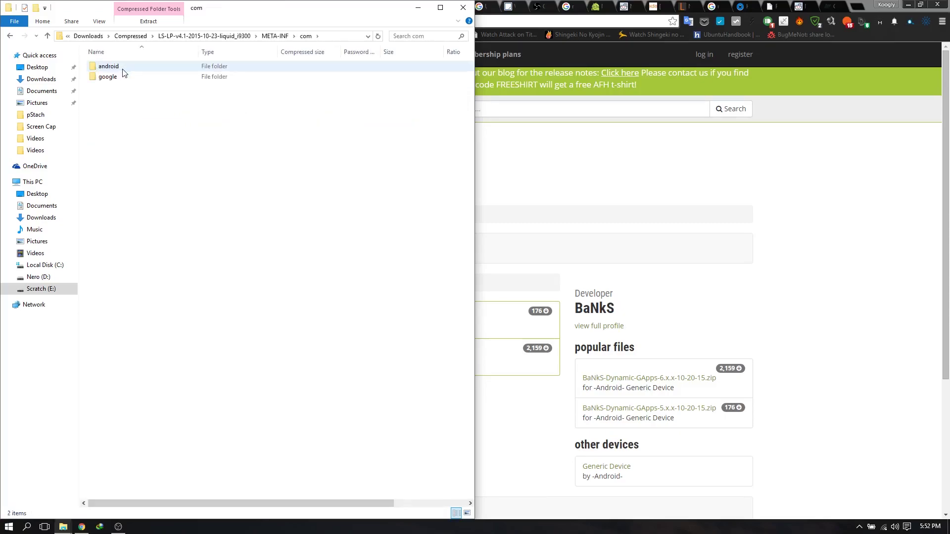
double_click(116, 78)
double_click(120, 67)
left_click(127, 77)
right_click(128, 77)
left_click(141, 81)
left_click(457, 257)
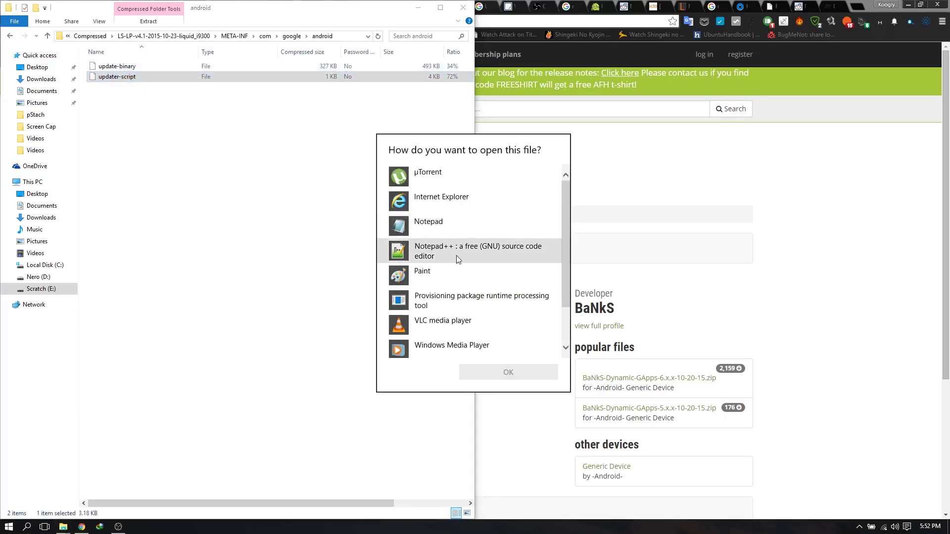
left_click(491, 371)
Check the supported device names along the first line of the LS-LP updater-script and close the editor
left_click_drag(202, 70, 212, 70)
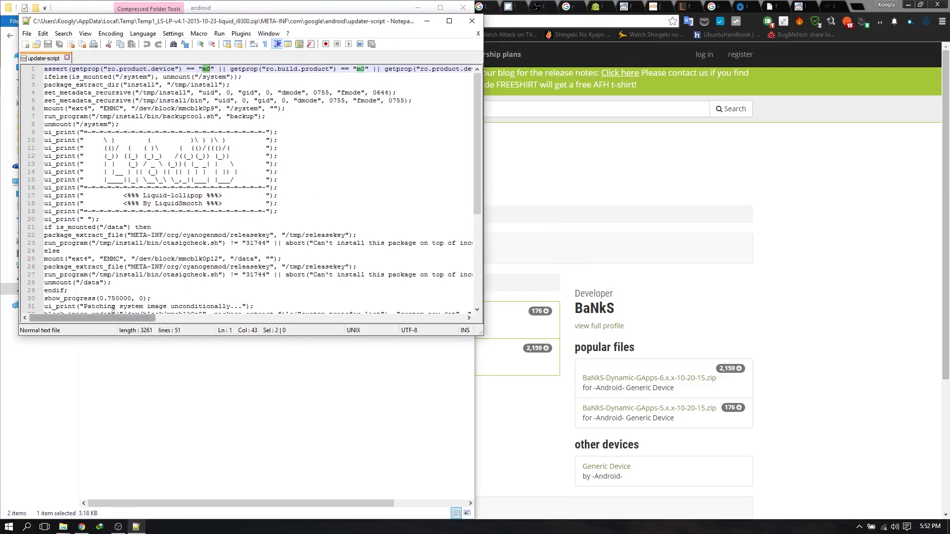
left_click(330, 68)
left_click_drag(123, 316, 209, 316)
left_click_drag(242, 69, 264, 76)
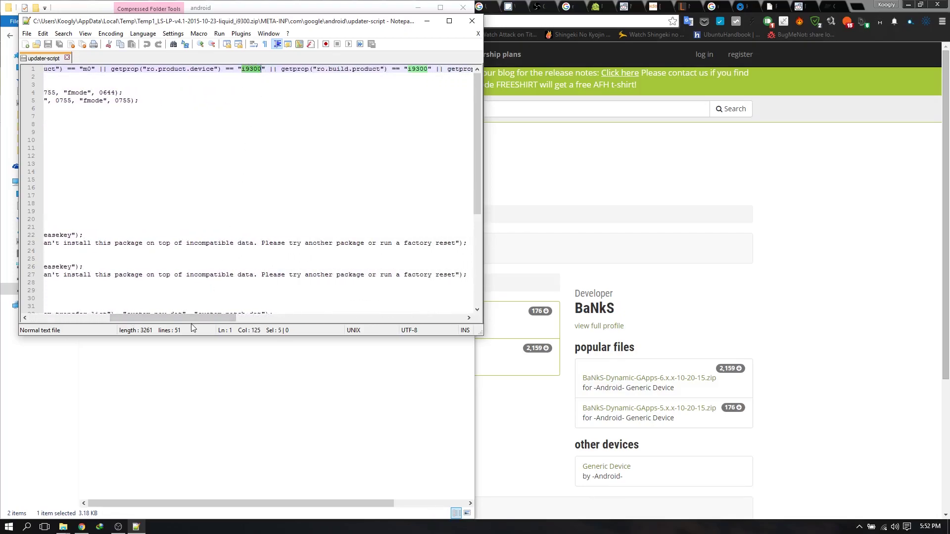
left_click_drag(198, 316, 388, 312)
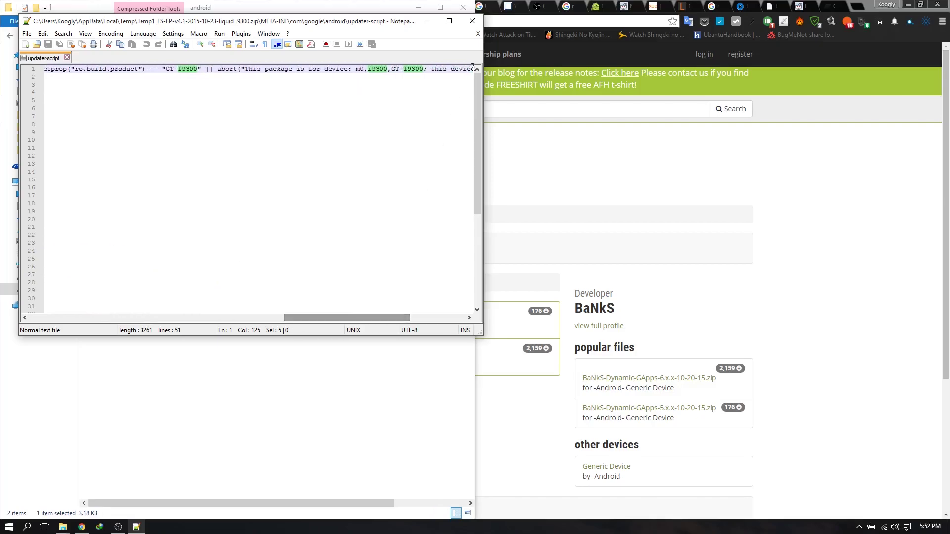
left_click(472, 21)
left_click(248, 290)
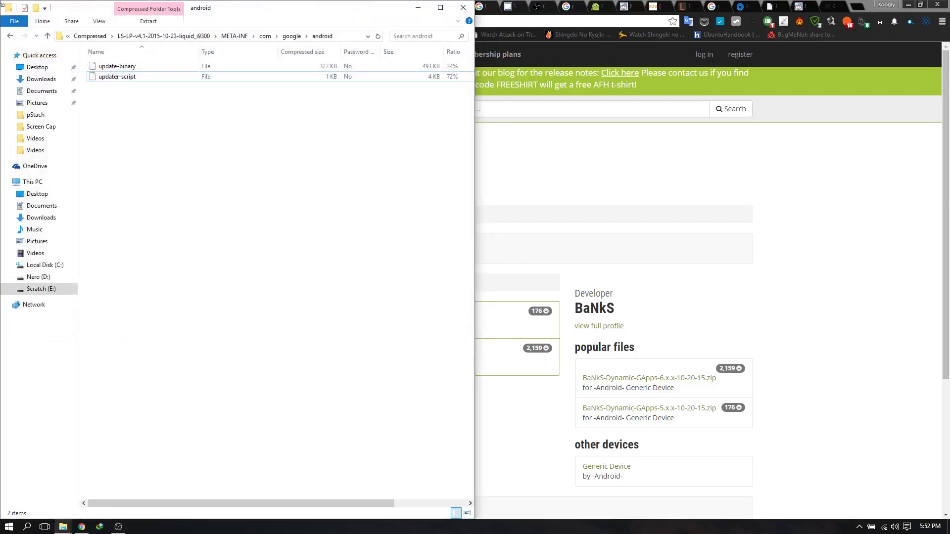
Return to the Compressed downloads folder and copy the Cataclysm-Oct_17_2015-HAMMERHEAD-Marshmallow-6.0.0_r1_Beta archive
left_click(10, 36)
left_click(10, 36)
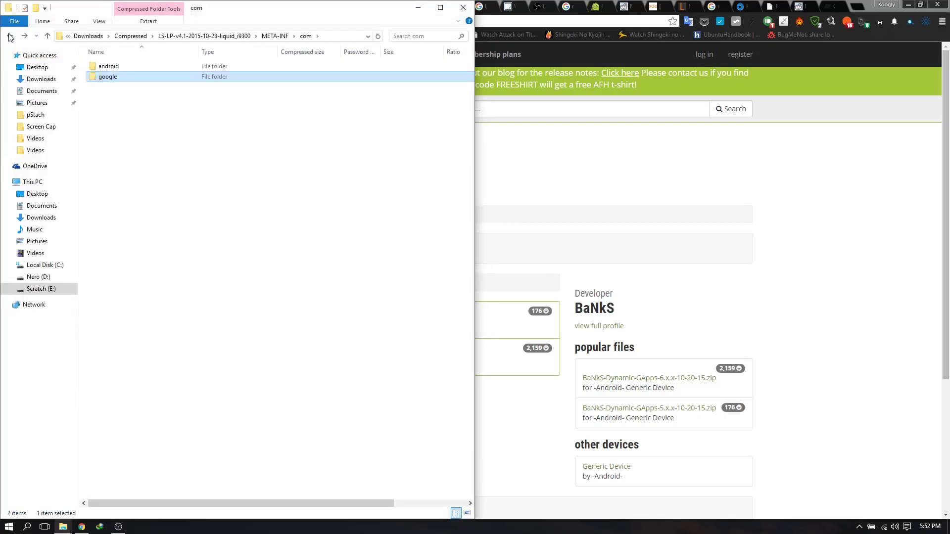
left_click(10, 36)
left_click(9, 36)
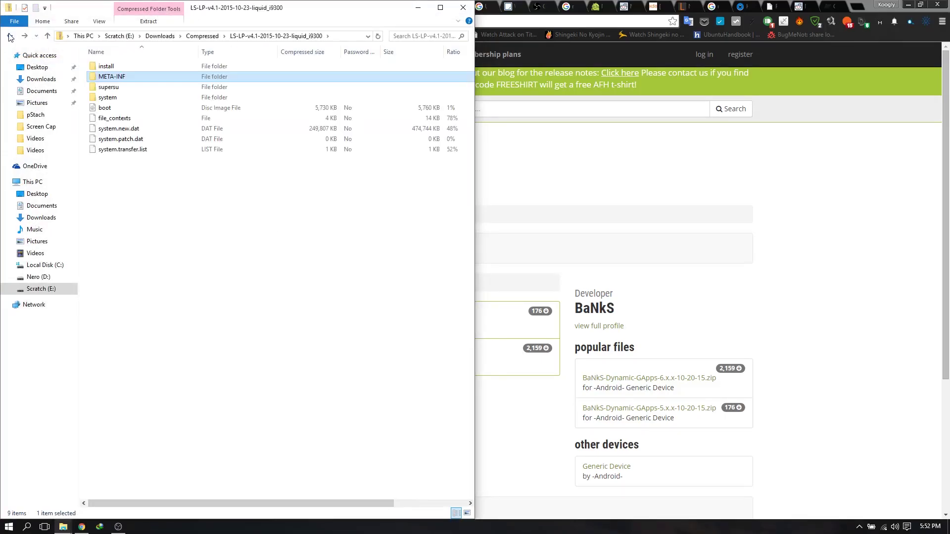
left_click(10, 36)
left_click(218, 333)
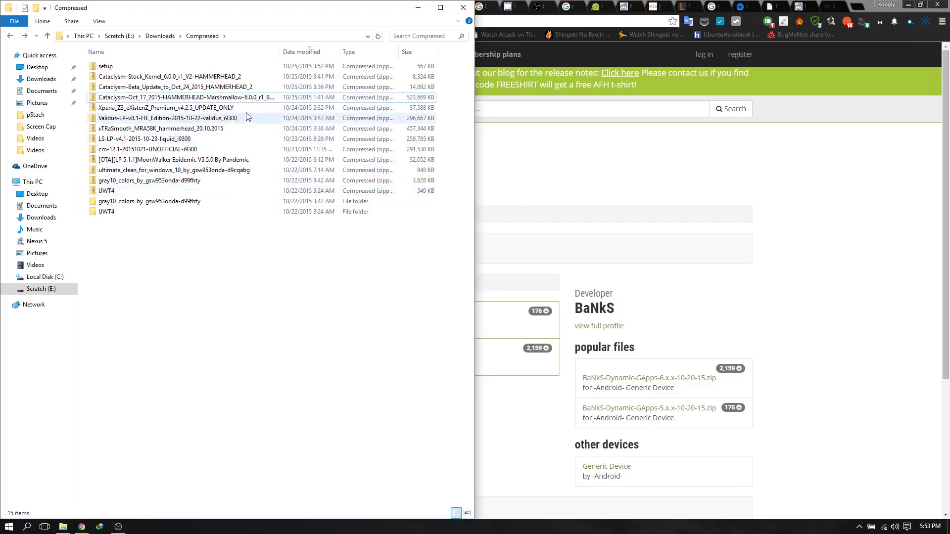
left_click(220, 97)
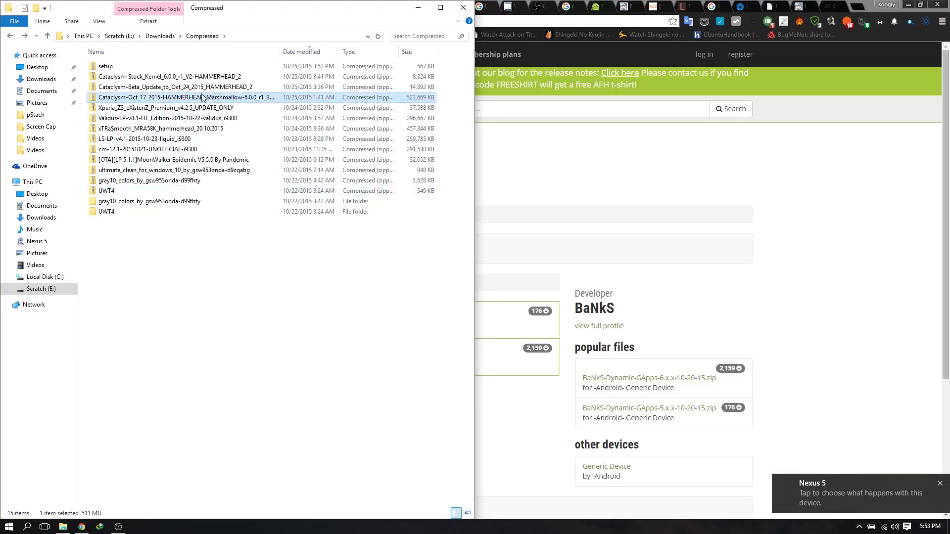
right_click(154, 97)
left_click(177, 244)
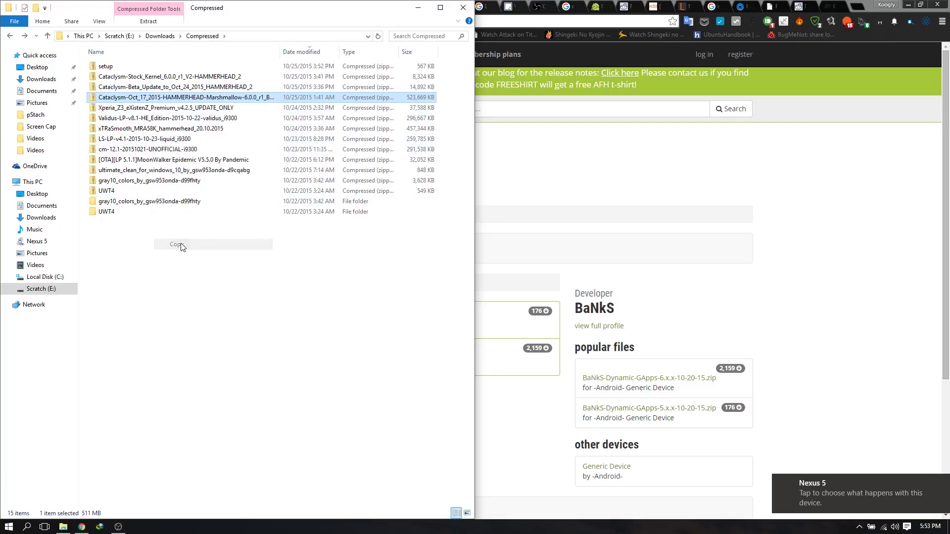
Check the Nexus 5's free space and try to paste the copied ROM archive into the root of its internal storage
left_click(47, 242)
double_click(130, 72)
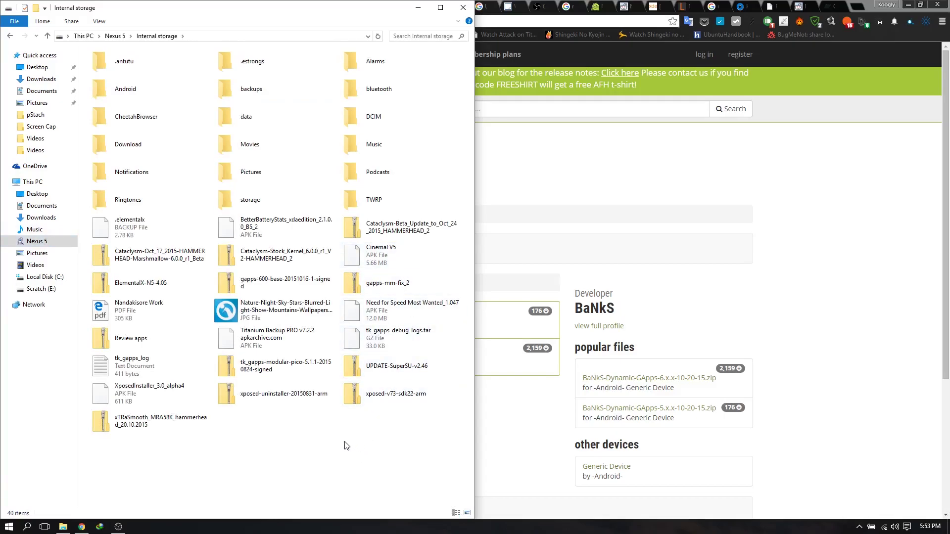
left_click(10, 35)
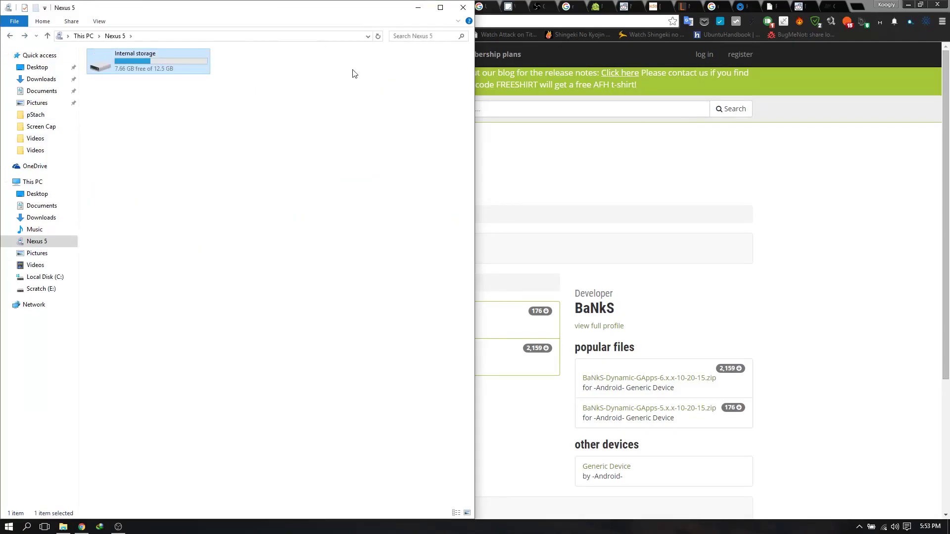
double_click(158, 69)
right_click(328, 450)
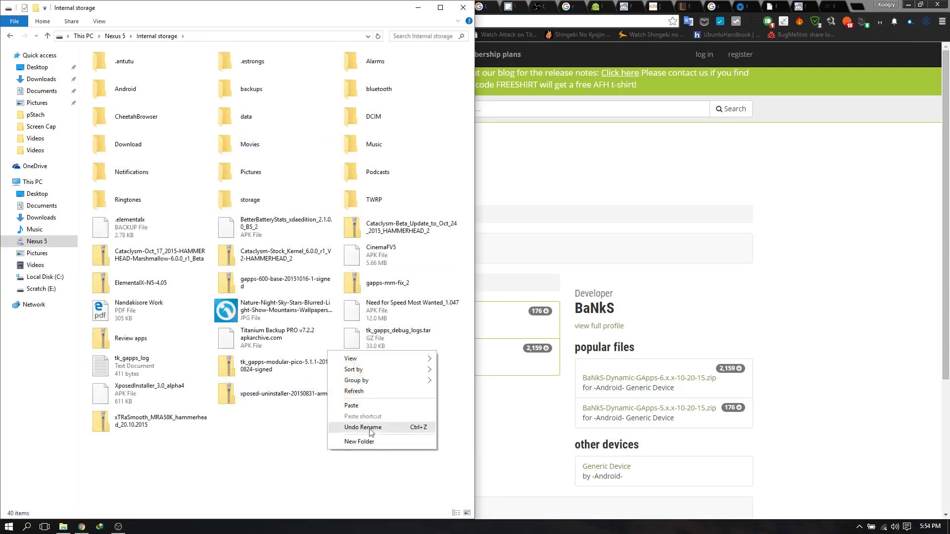
left_click(352, 406)
left_click(255, 262)
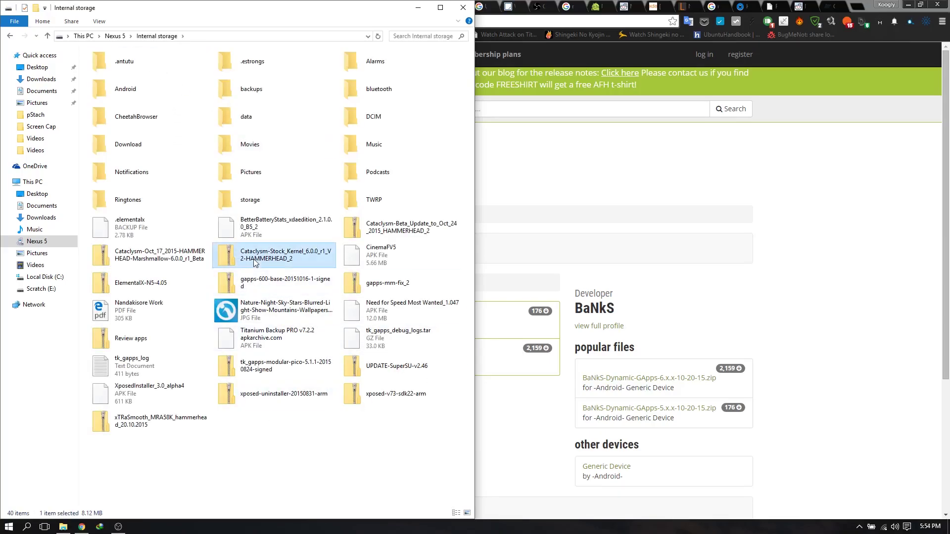
key("Left")
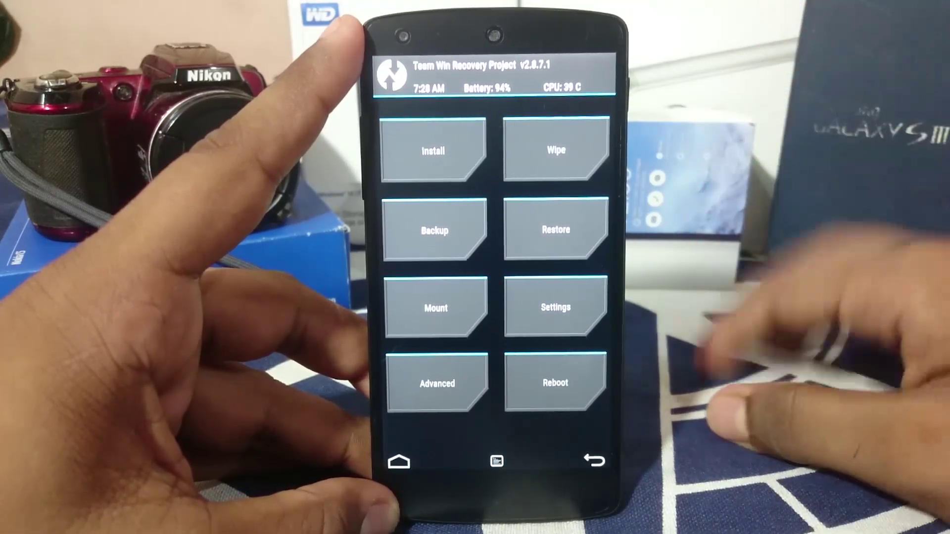
left_click(445, 228)
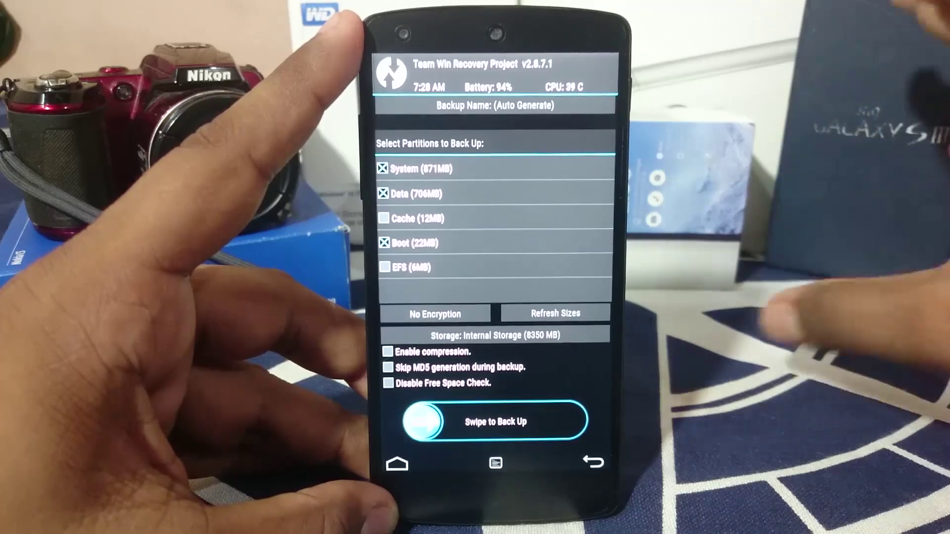
left_click(384, 219)
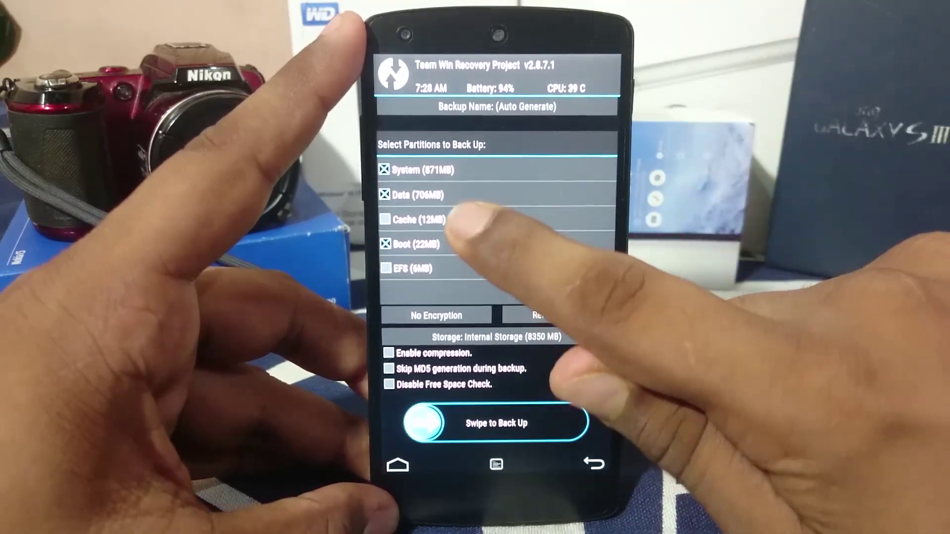
left_click(385, 267)
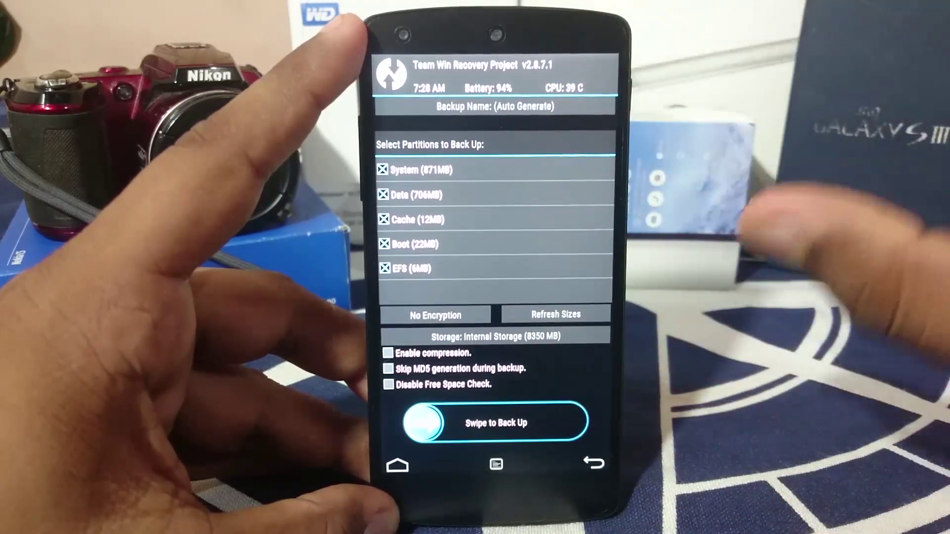